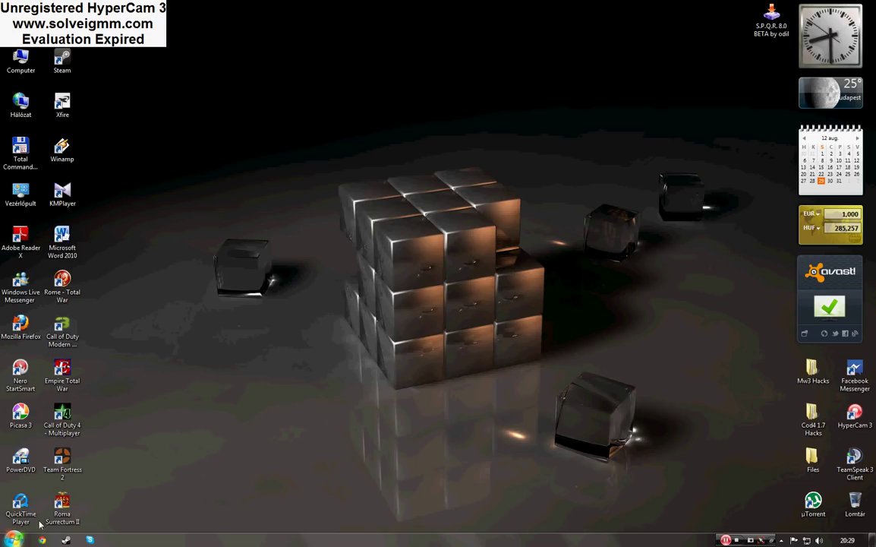
Browse from Computer through Adat (D:), Program Files (x86) and Activision into Rome - Total War.
key("super")
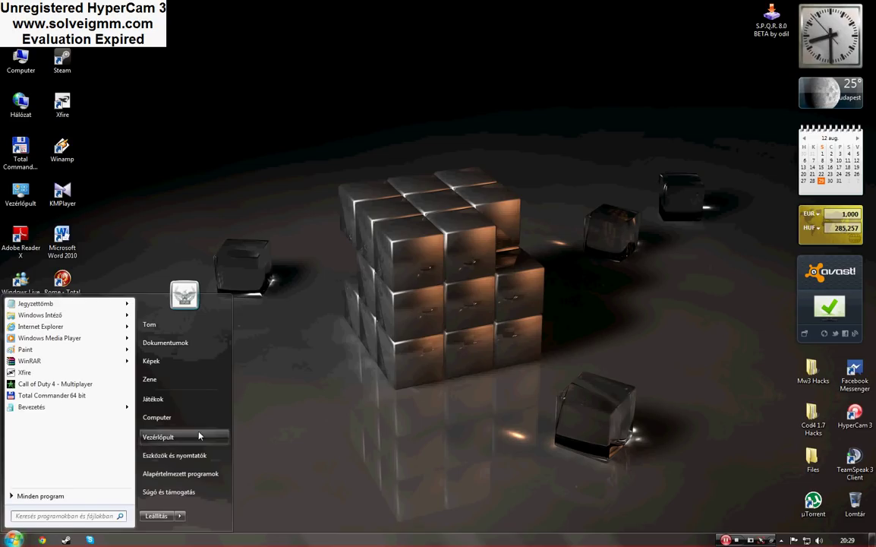
left_click(199, 417)
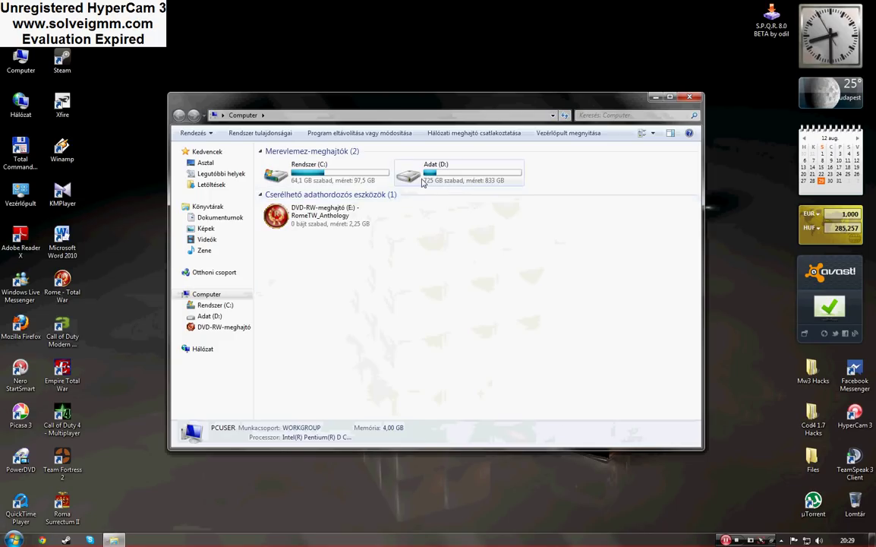
double_click(423, 176)
double_click(334, 185)
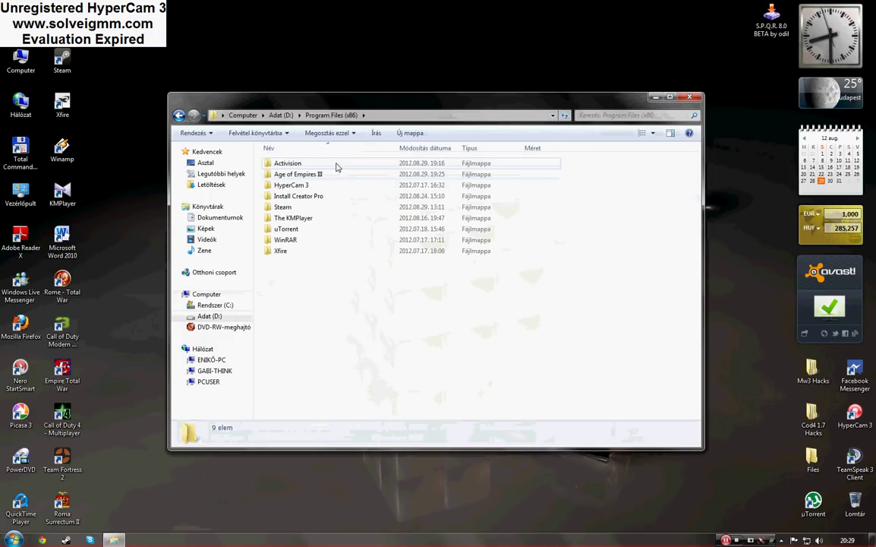
double_click(337, 164)
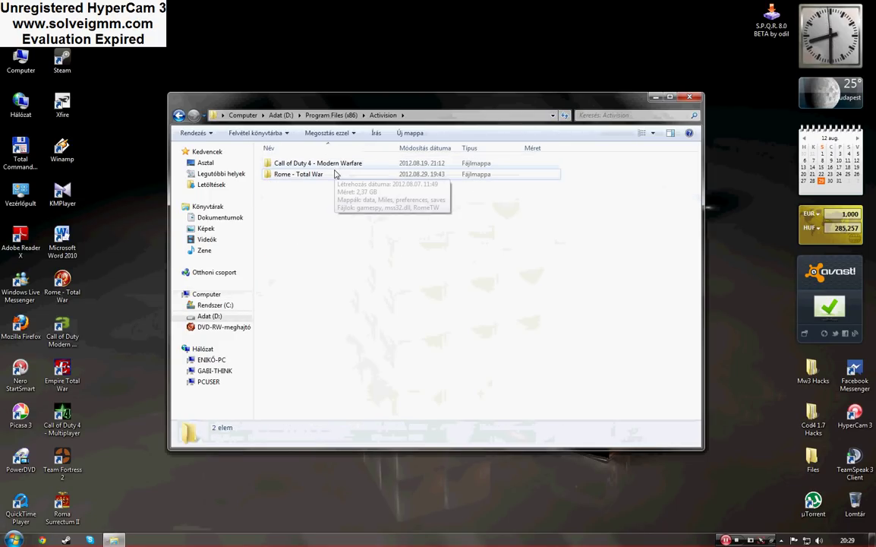
double_click(337, 174)
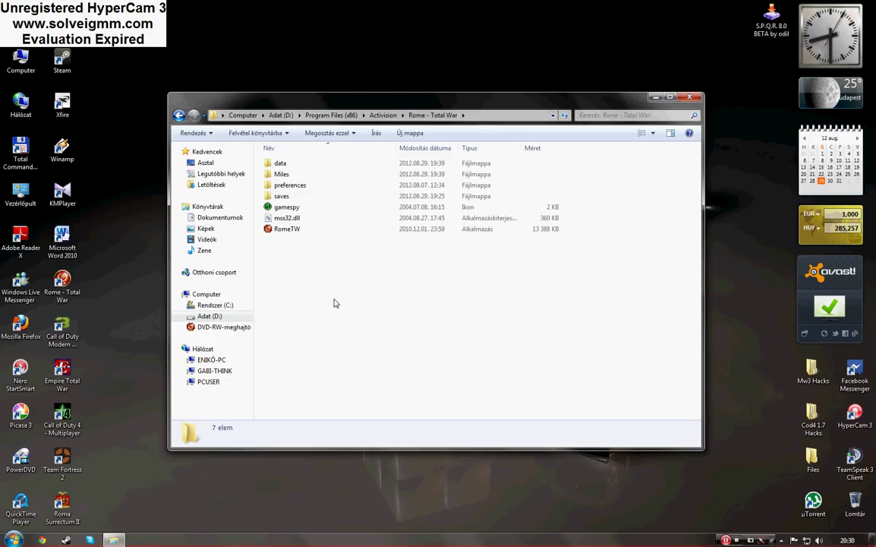
Close Explorer, launch the S.P.Q.R. 8.0 BETA installer and pass the welcome and readme pages.
left_click(697, 98)
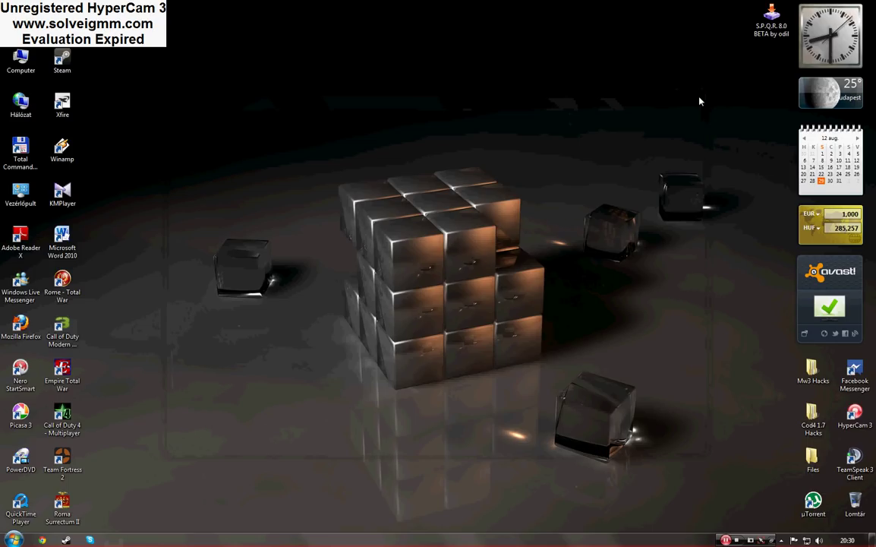
double_click(786, 19)
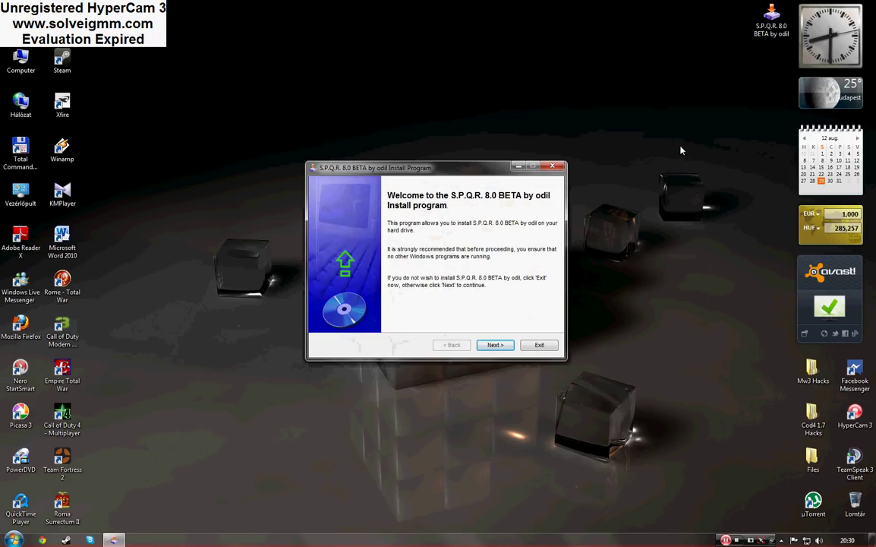
left_click(493, 345)
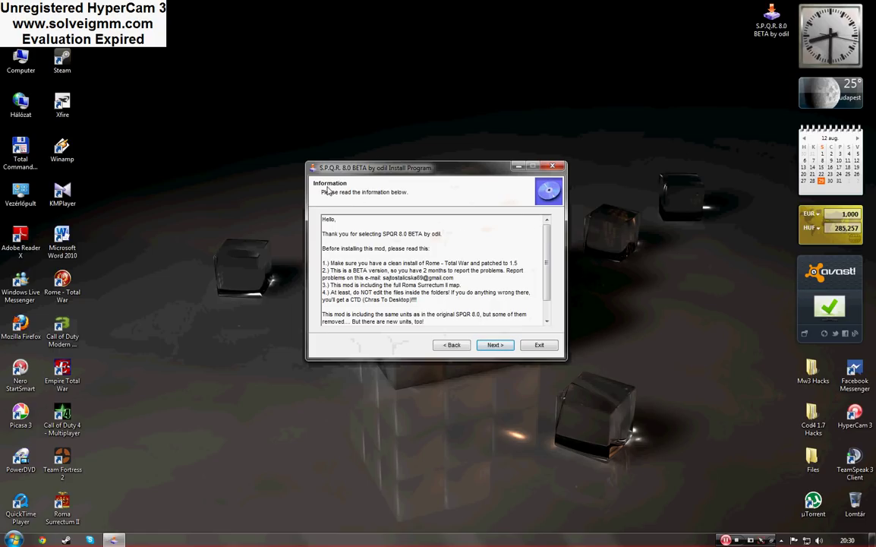
scroll(546, 292, "down", 1)
scroll(546, 292, "up", 1)
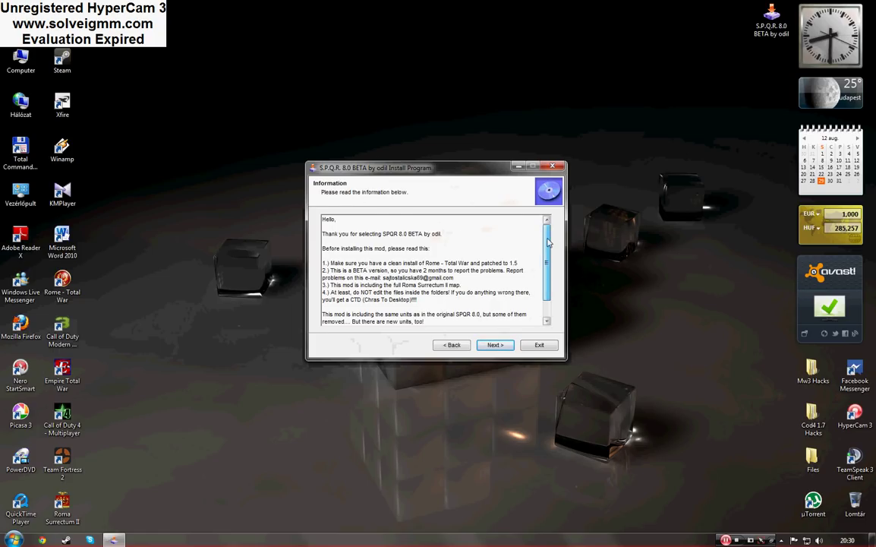
left_click(504, 343)
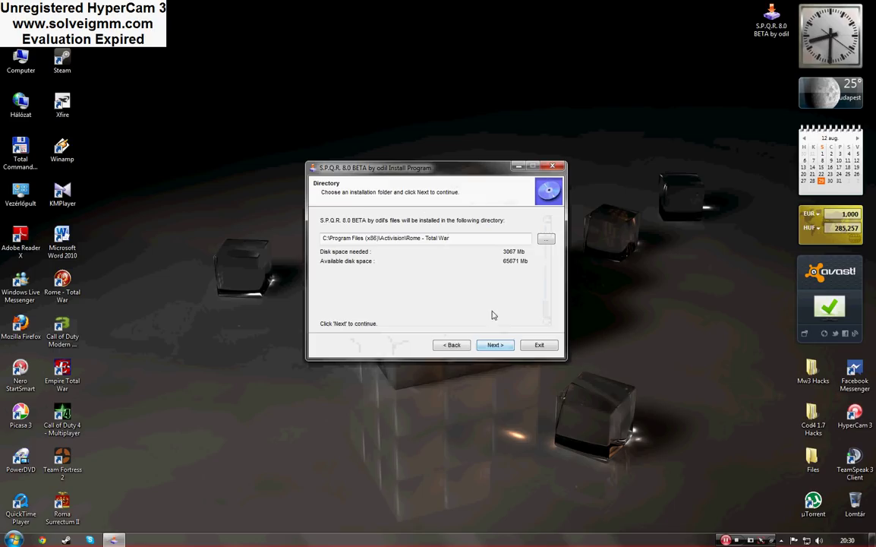
Set the install folder to D:\Program Files (x86)\Activision\Rome - Total War.
left_click(546, 238)
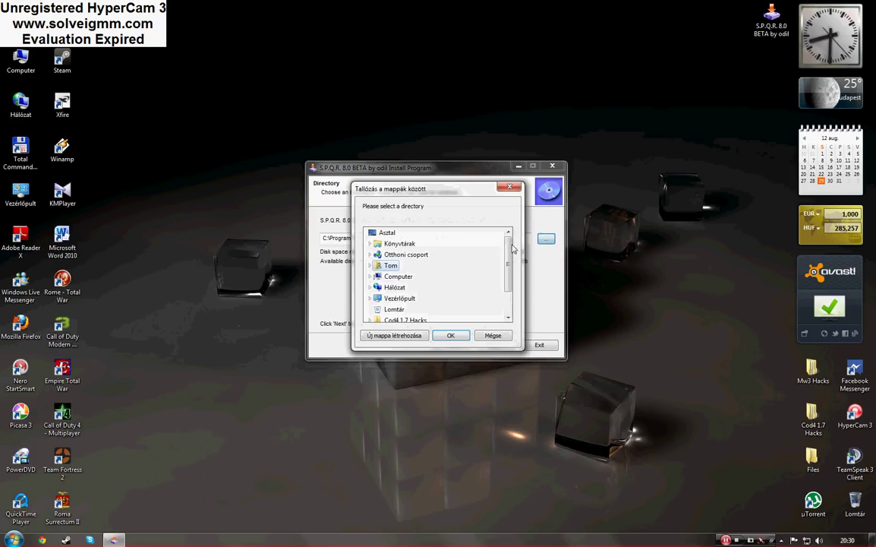
left_click(377, 279)
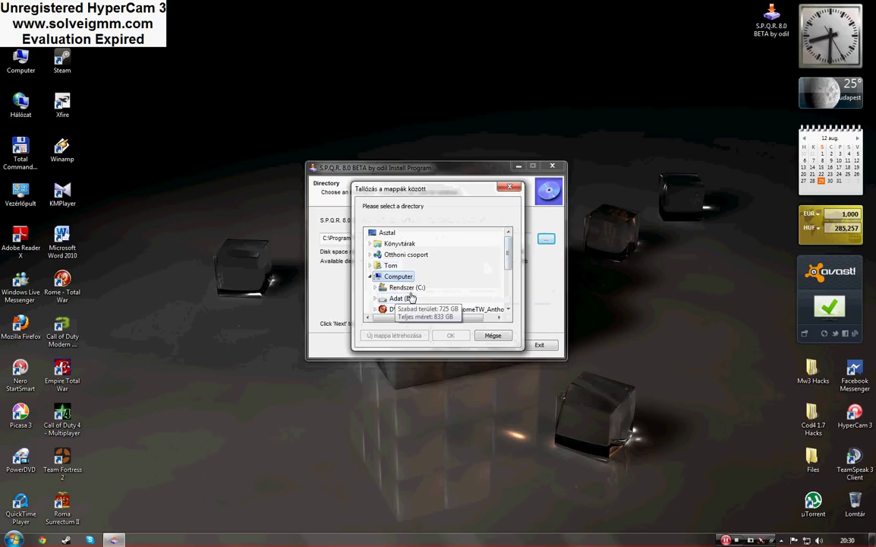
left_click(401, 297)
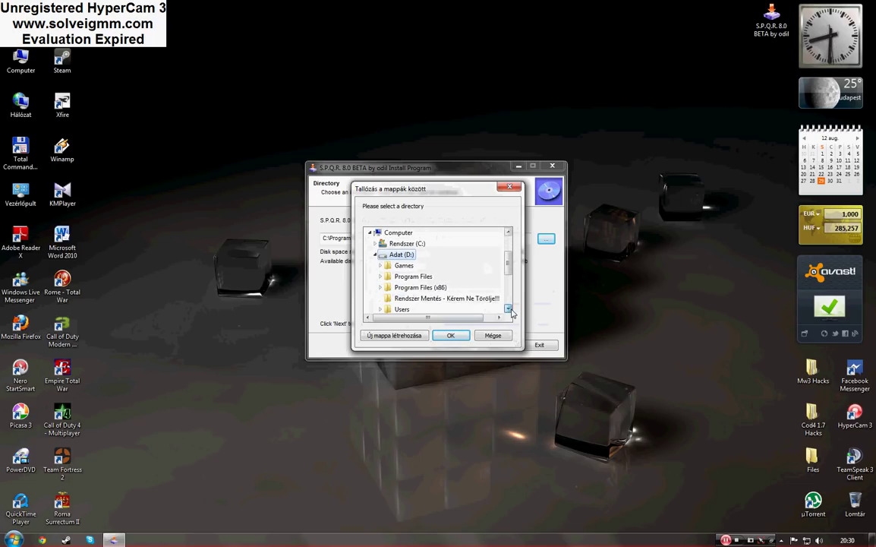
double_click(426, 287)
double_click(448, 309)
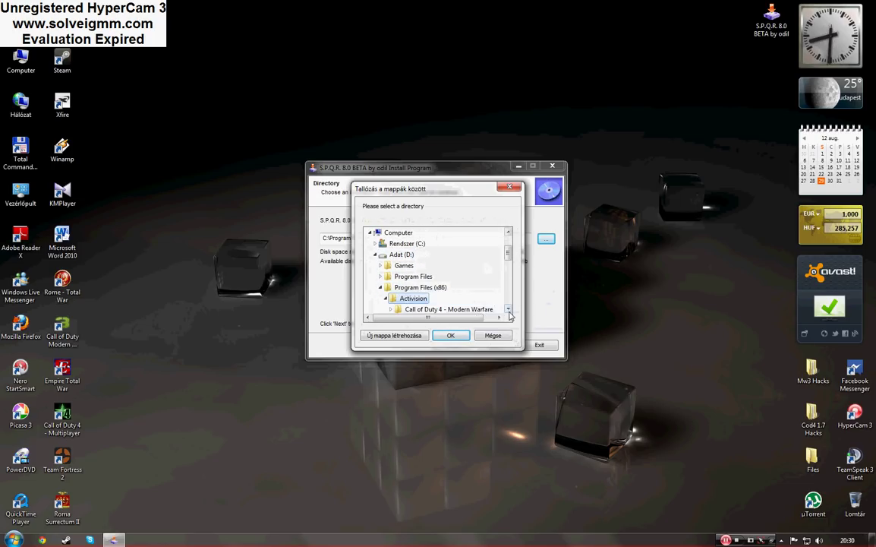
double_click(444, 299)
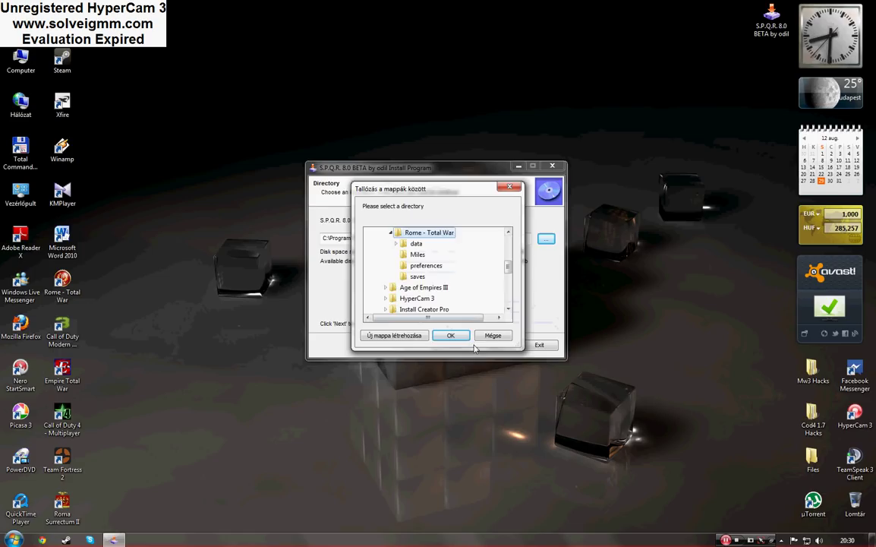
left_click(448, 334)
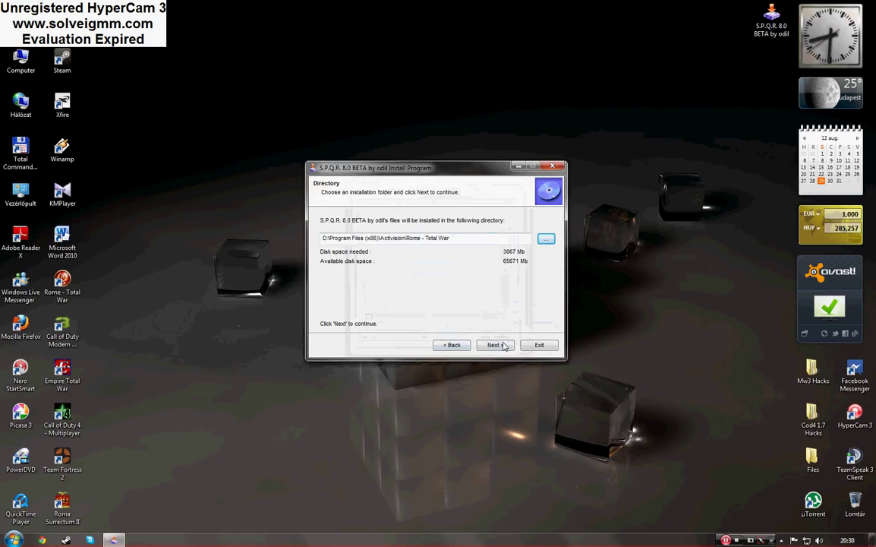
Confirm the install settings, run the mod installation, and finish it once it completes.
left_click(497, 346)
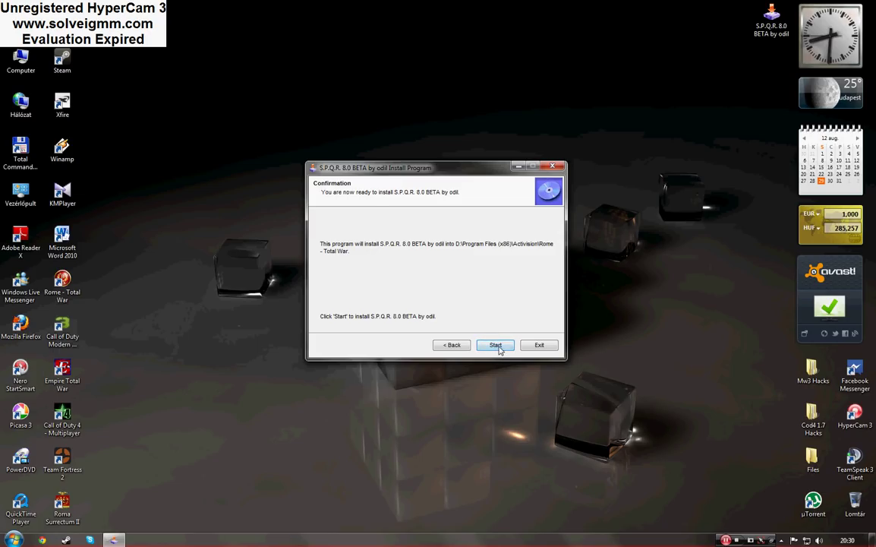
left_click(493, 344)
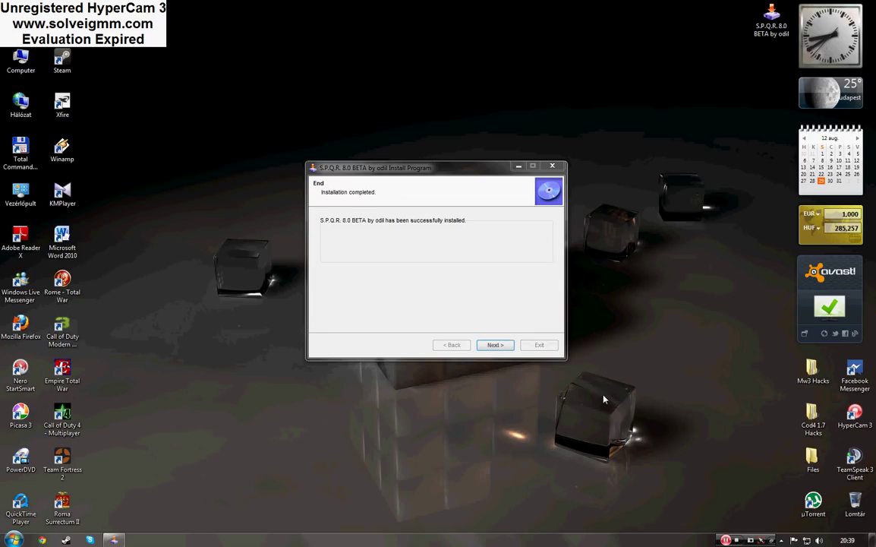
left_click(494, 345)
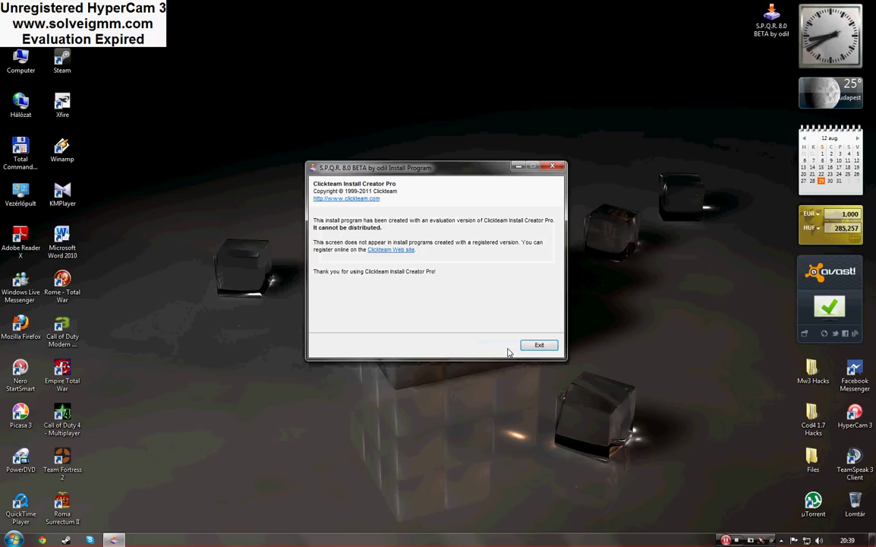
Close the installer, browse into Rome - Total War's S.P.Q.R. 8.0 BETA by odil - ReadMe folder, and select Legion Compositions.
left_click(540, 346)
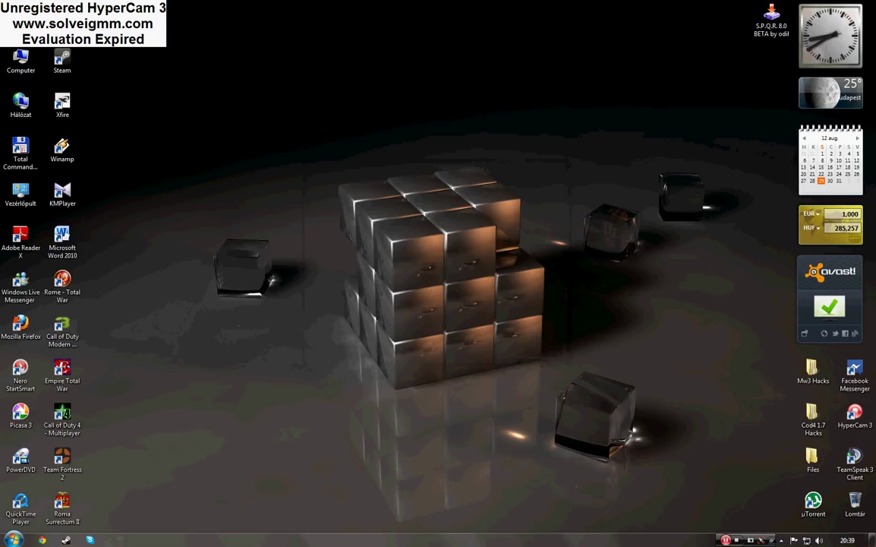
left_click(14, 539)
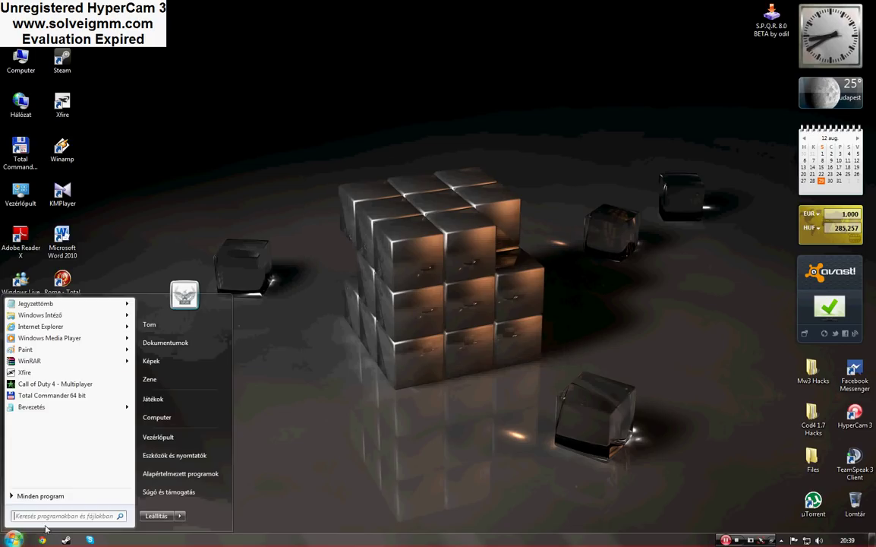
left_click(165, 417)
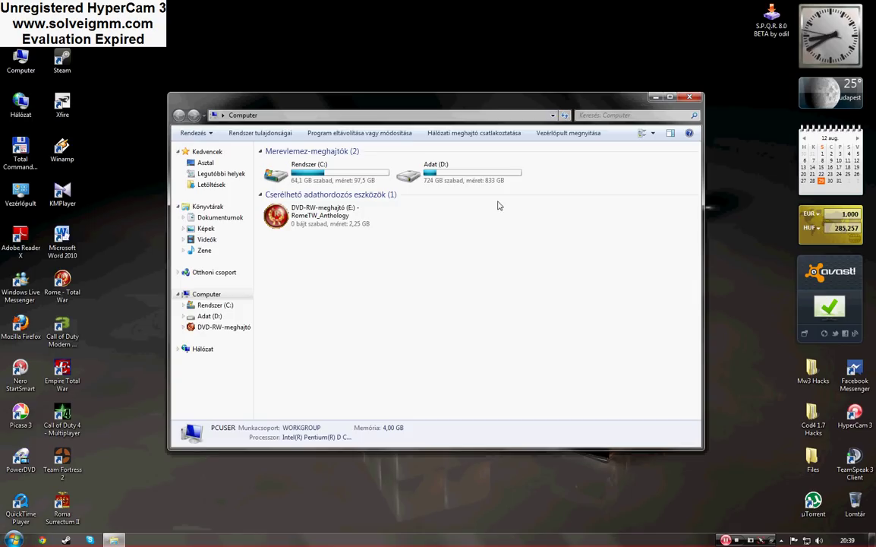
double_click(482, 168)
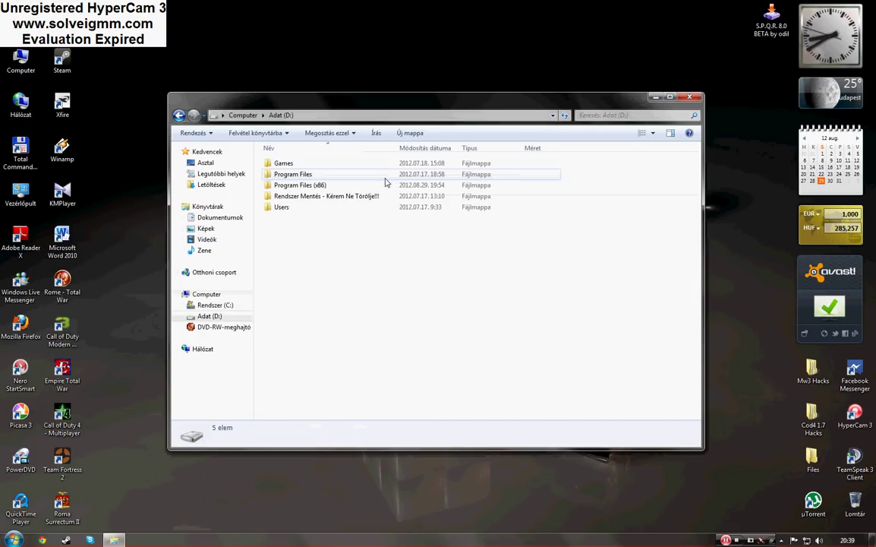
double_click(346, 185)
double_click(354, 167)
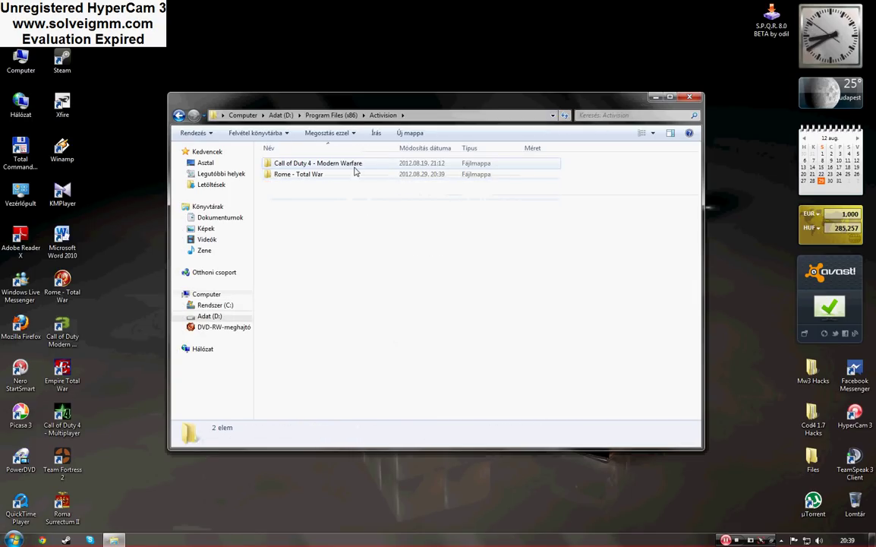
double_click(344, 175)
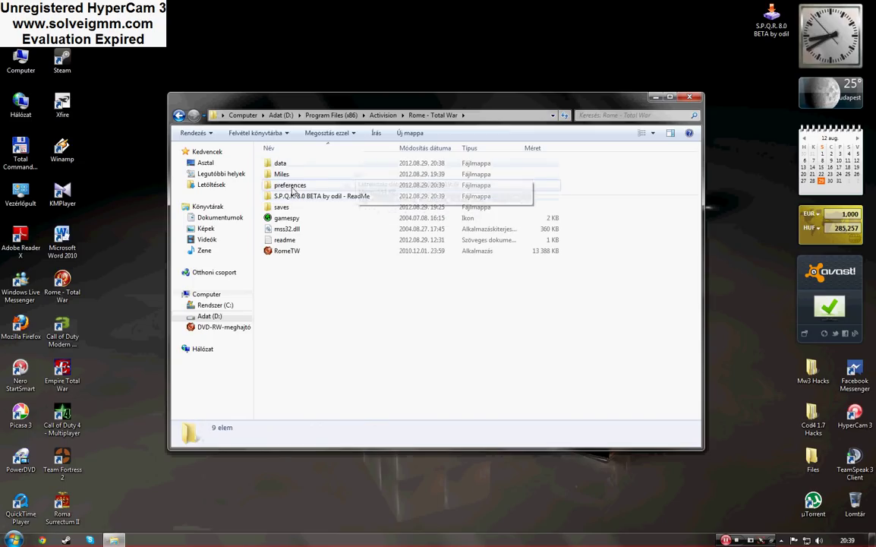
mouse_move(281, 207)
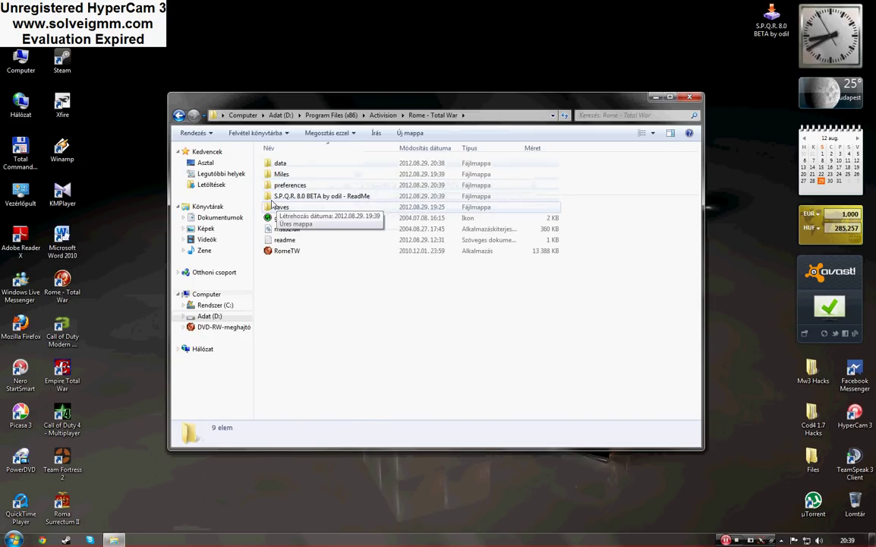
double_click(304, 195)
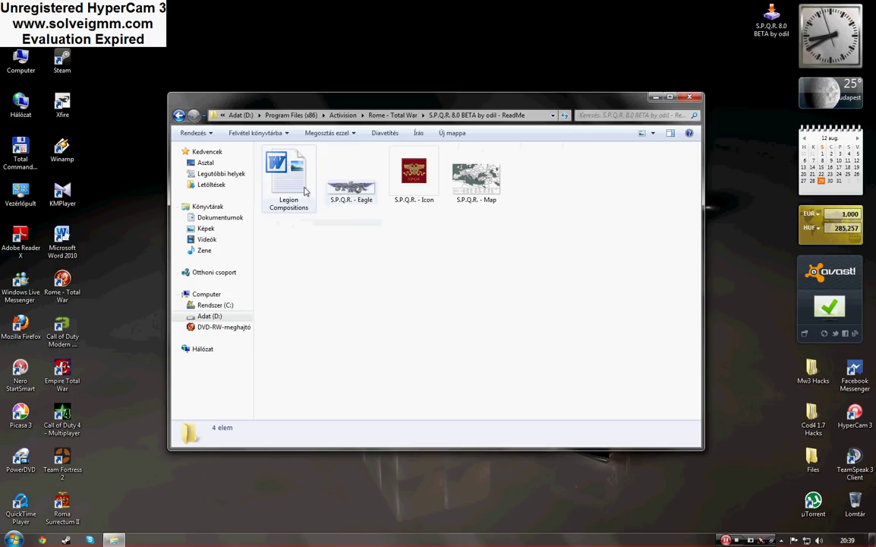
left_click(299, 190)
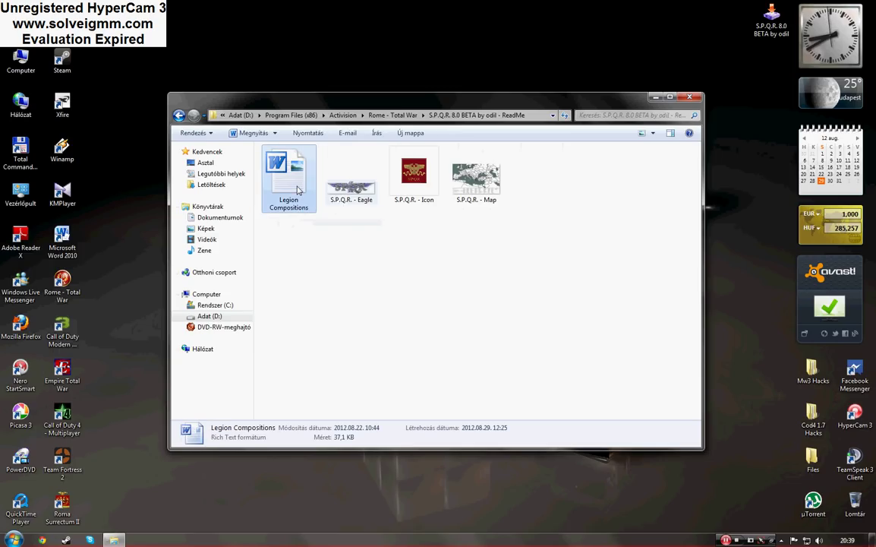
Open Legion Compositions in Word, scroll through both legion lists, then close Word with Alt+F4.
double_click(276, 190)
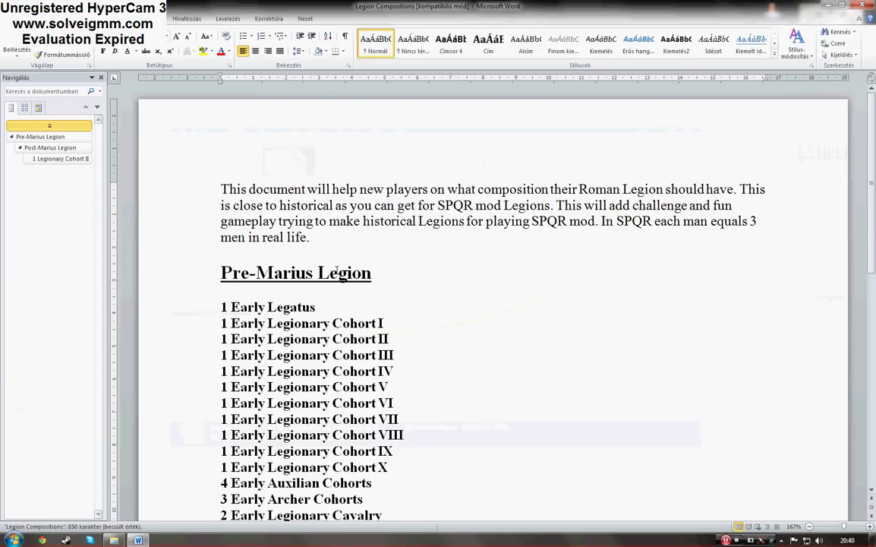
scroll(336, 272, "down", 3)
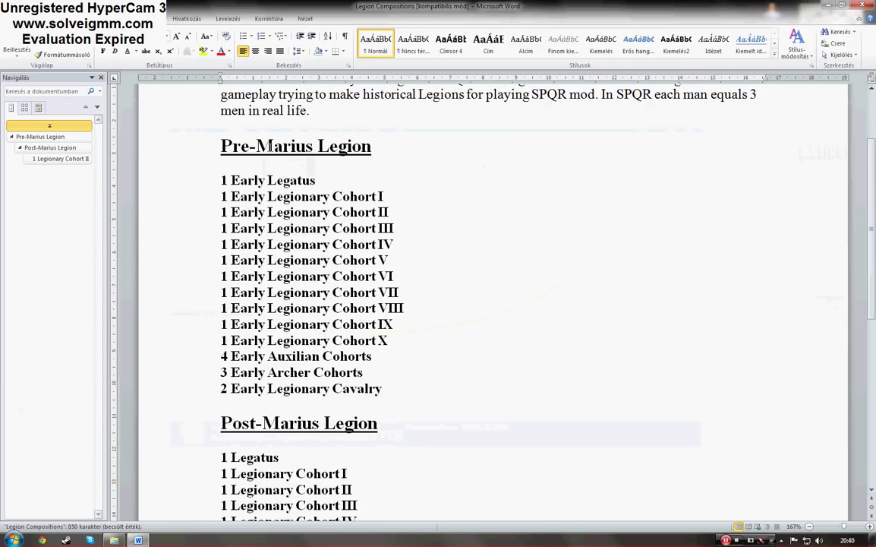
left_click(391, 147)
scroll(394, 188, "down", 5)
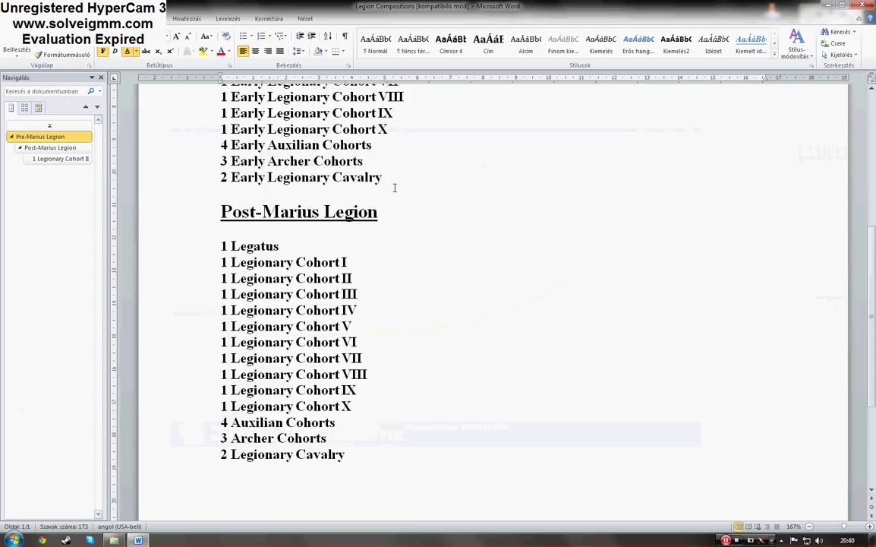
scroll(349, 186, "down", 1)
scroll(272, 164, "up", 1)
scroll(270, 173, "up", 1)
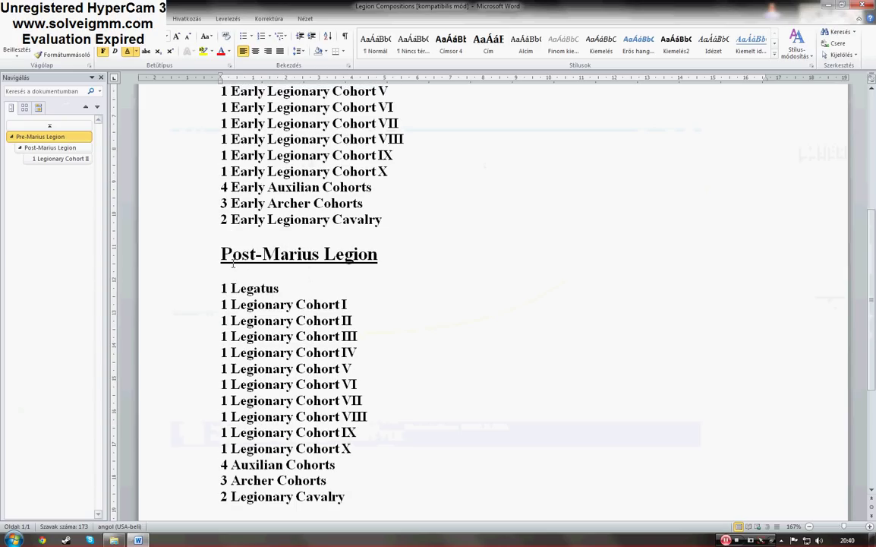
scroll(374, 253, "down", 3)
scroll(373, 254, "up", 9)
scroll(373, 254, "up", 1)
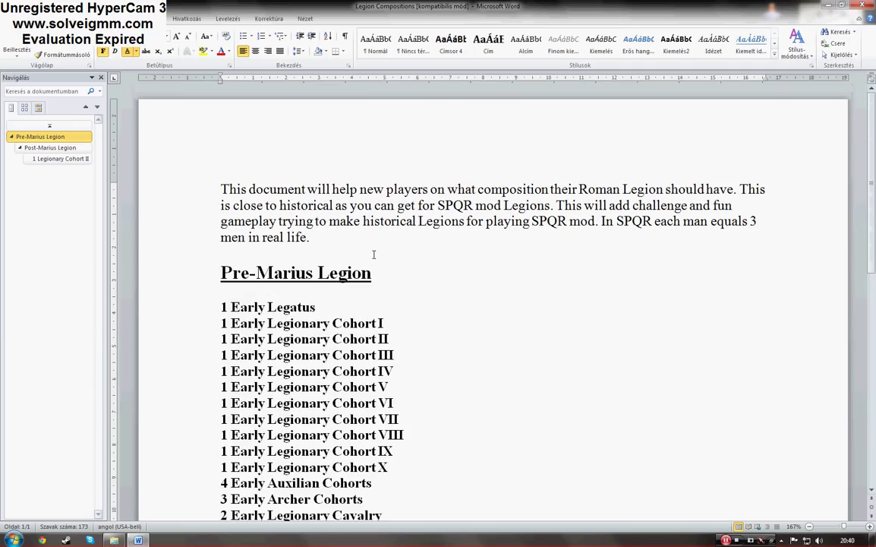
key("alt+F4")
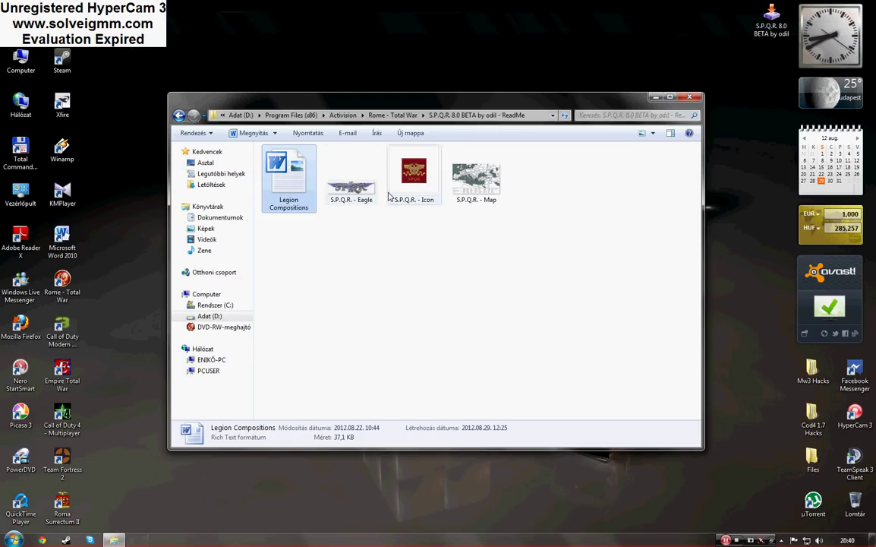
Preview the S.P.Q.R. - Eagle and S.P.Q.R. - Map images, then go back to Rome - Total War.
left_click(354, 182)
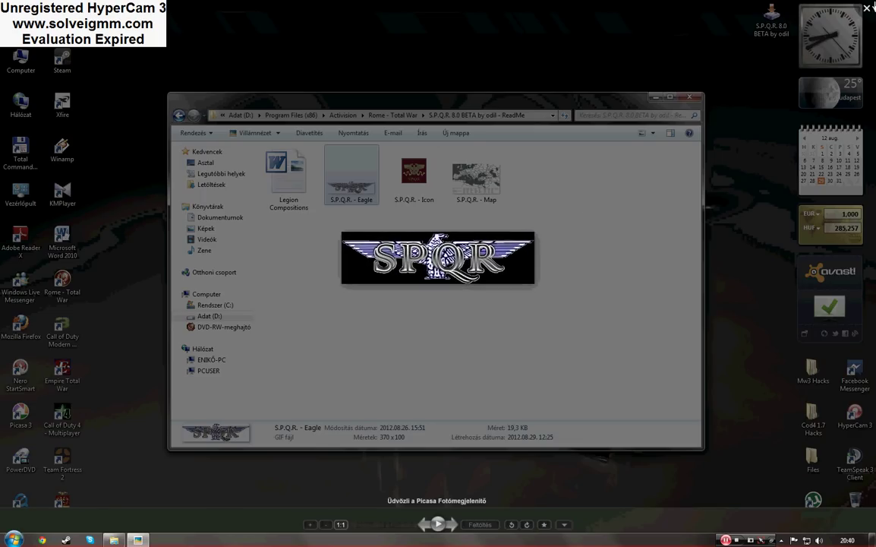
left_click(866, 7)
left_click(415, 194)
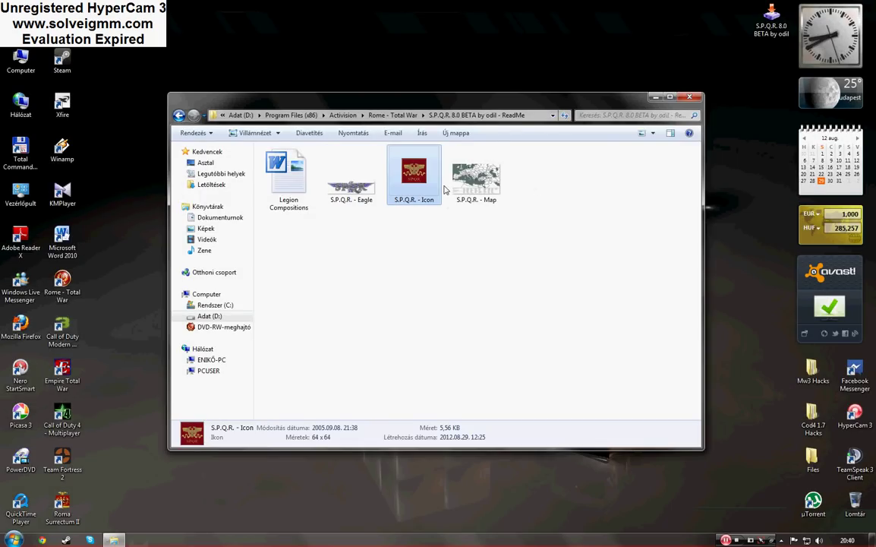
left_click(482, 217)
double_click(476, 181)
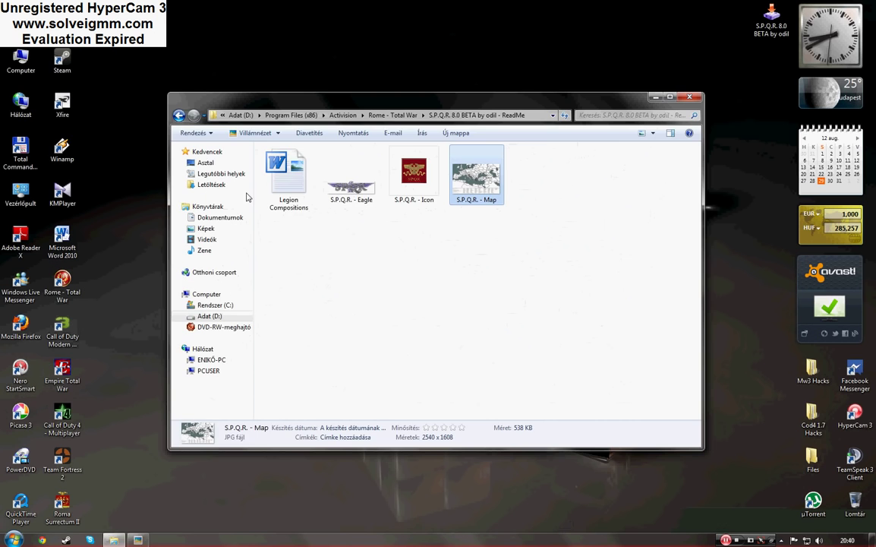
key("Escape")
left_click(179, 114)
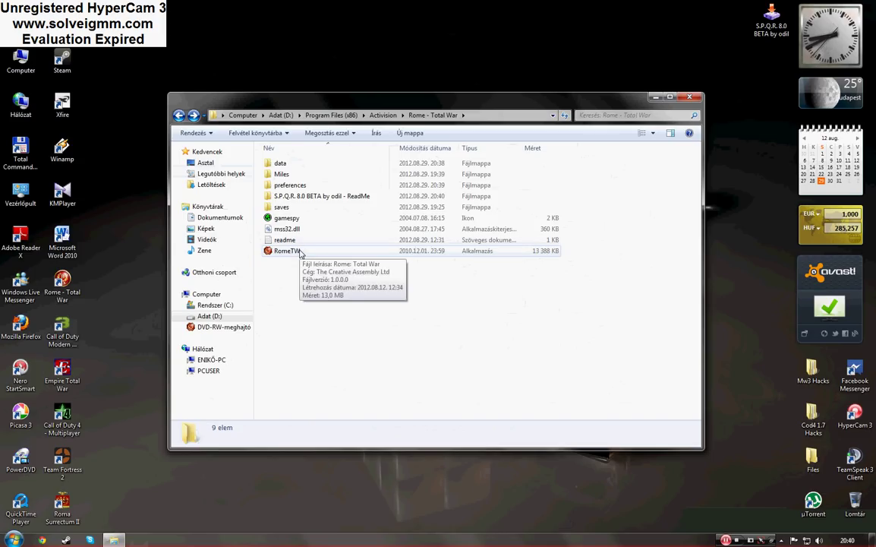
From Activision, rename Rome - Total War to 'SPQR' and drag it onto the desktop.
left_click(179, 114)
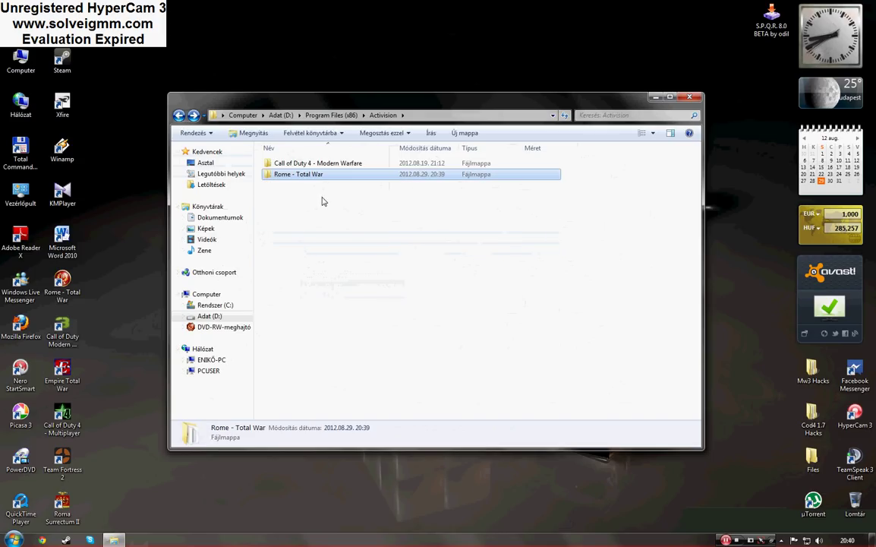
right_click(302, 176)
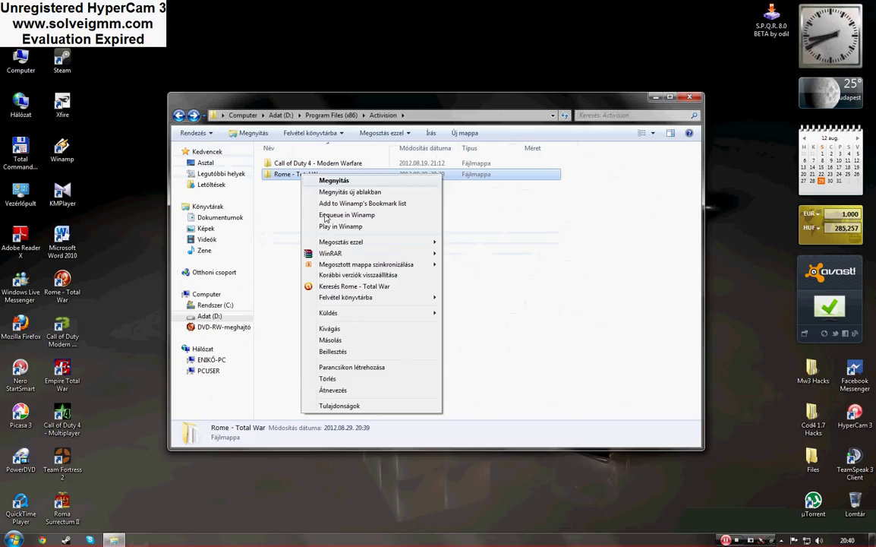
left_click(357, 390)
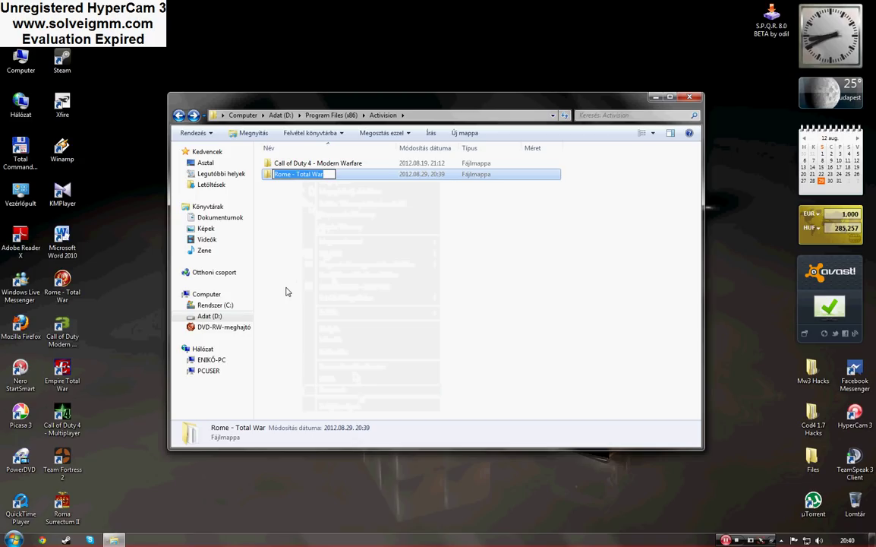
type("SPQ")
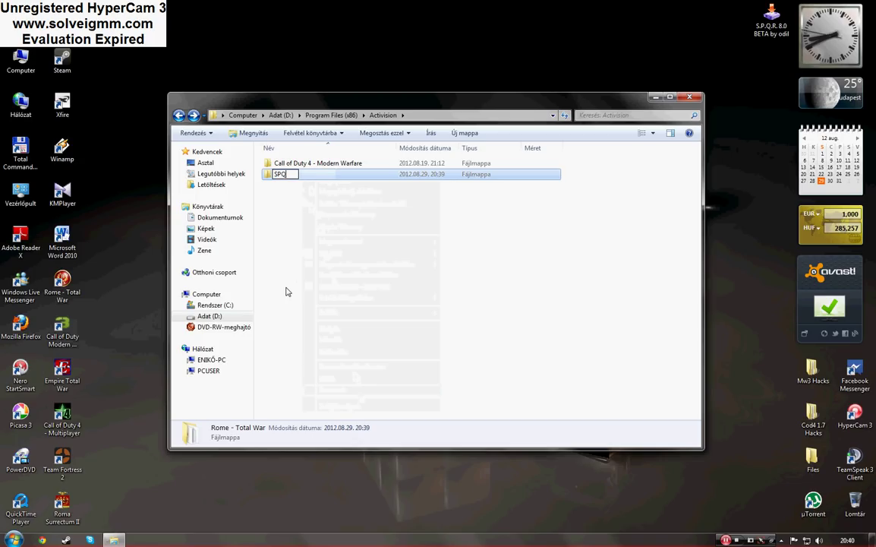
type("R")
key("Return")
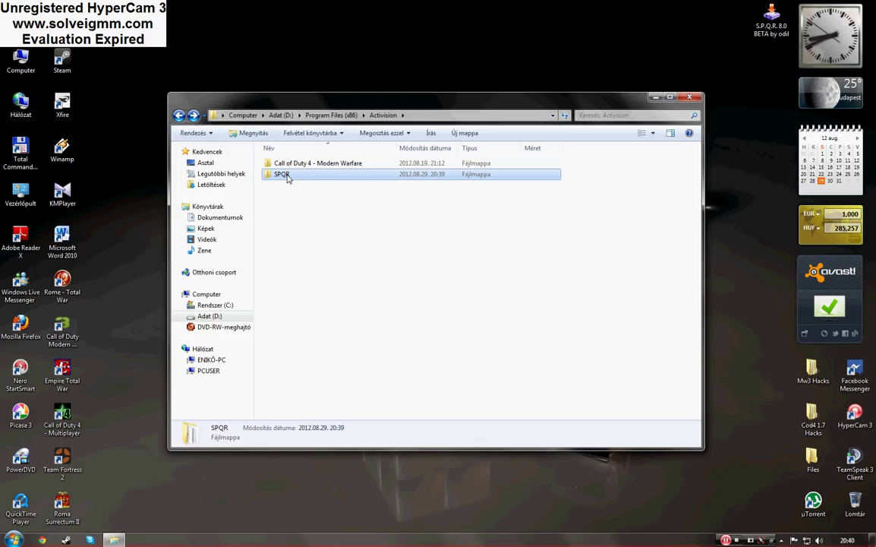
left_click_drag(288, 178, 242, 57)
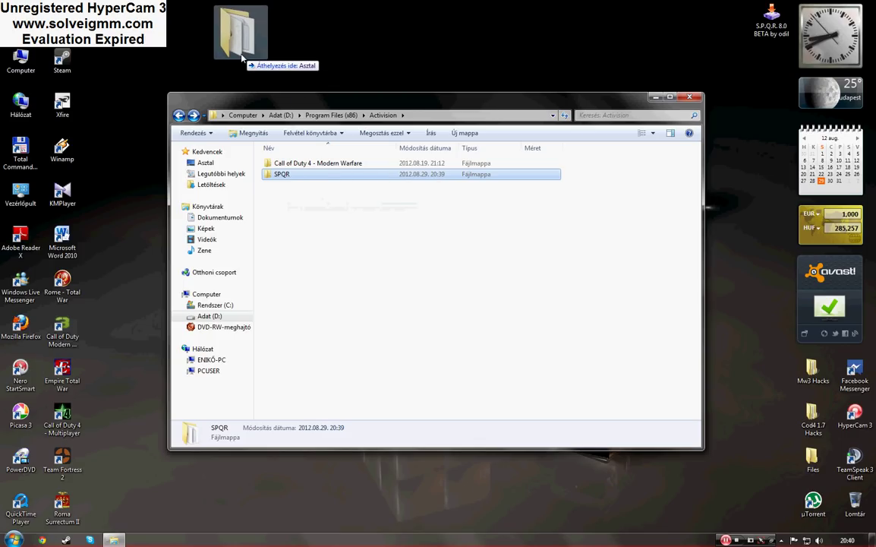
left_click_drag(242, 57, 242, 57)
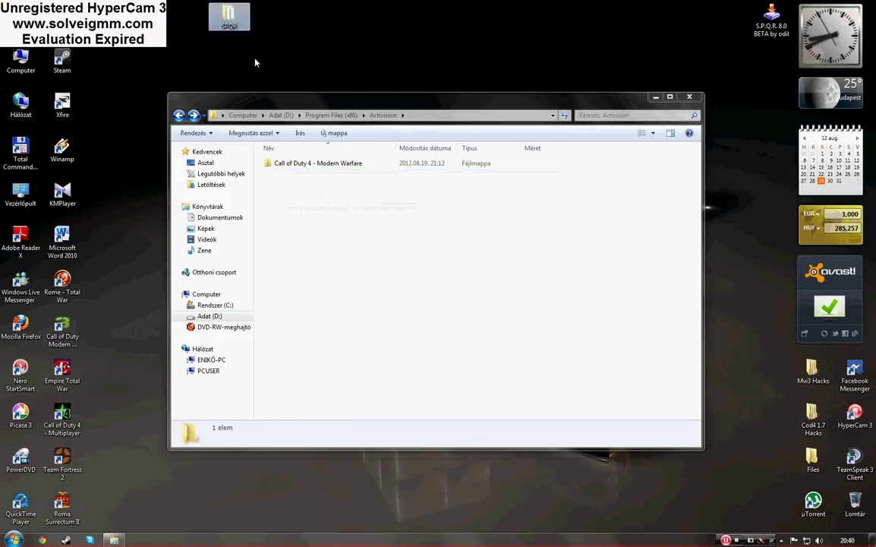
Create a new folder named 'SPQR - Total War' in D:\Program Files (x86).
left_click(179, 114)
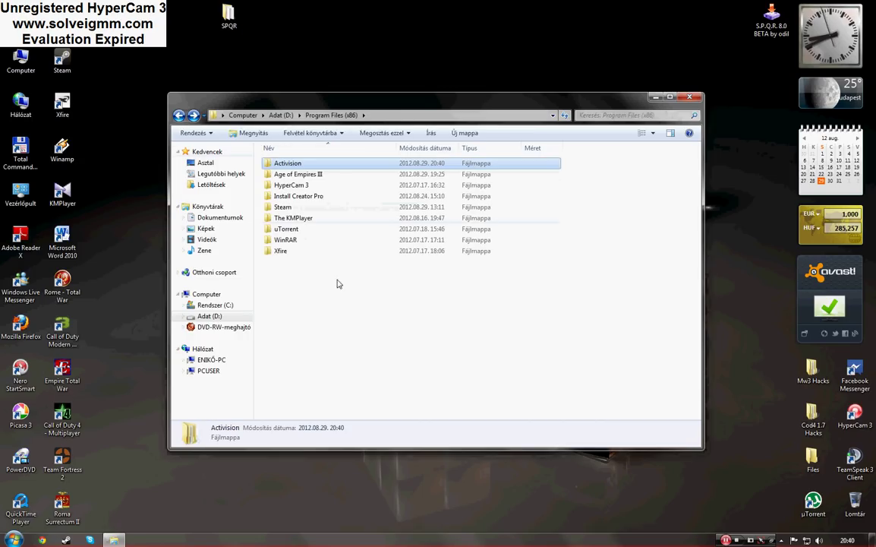
right_click(343, 292)
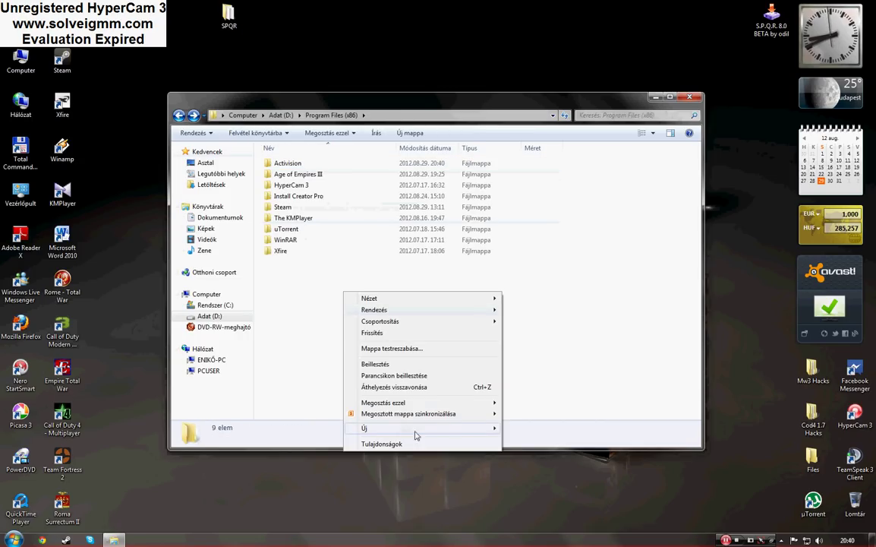
mouse_move(395, 428)
left_click(542, 276)
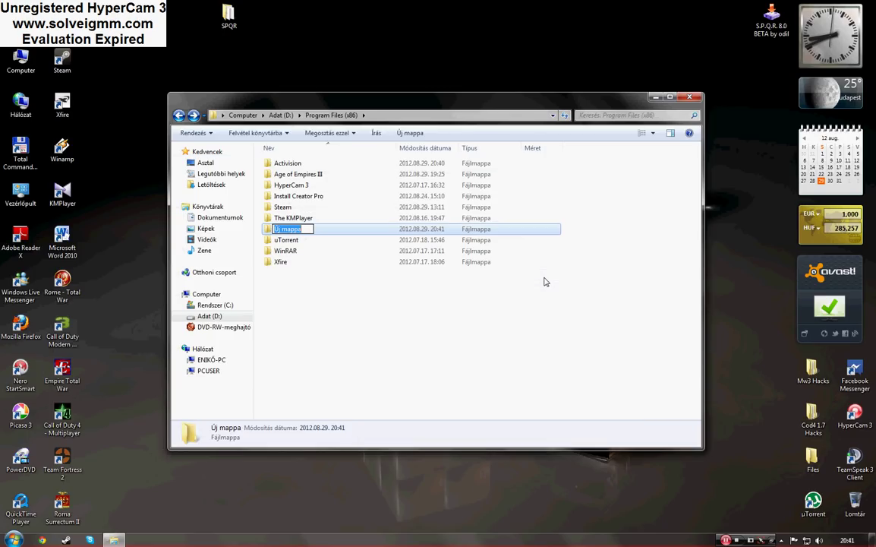
type("SP")
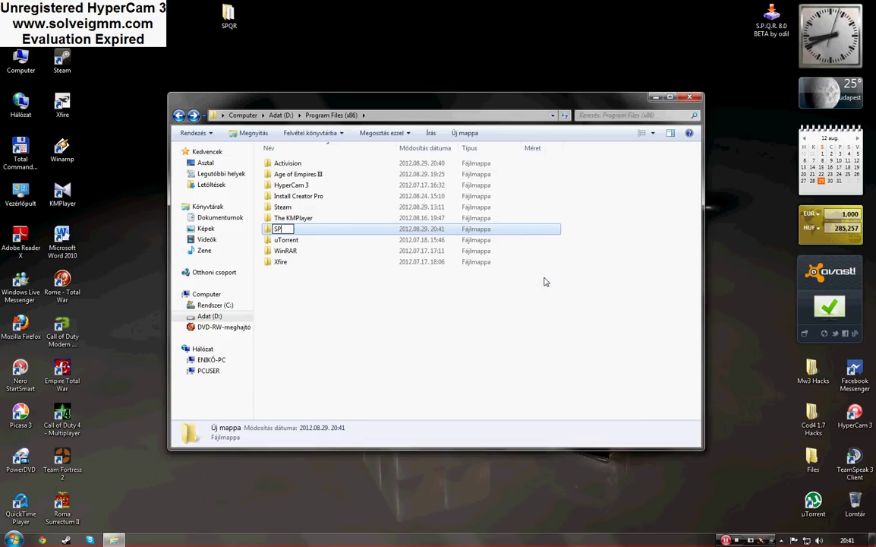
type("QR -")
type(" Total W")
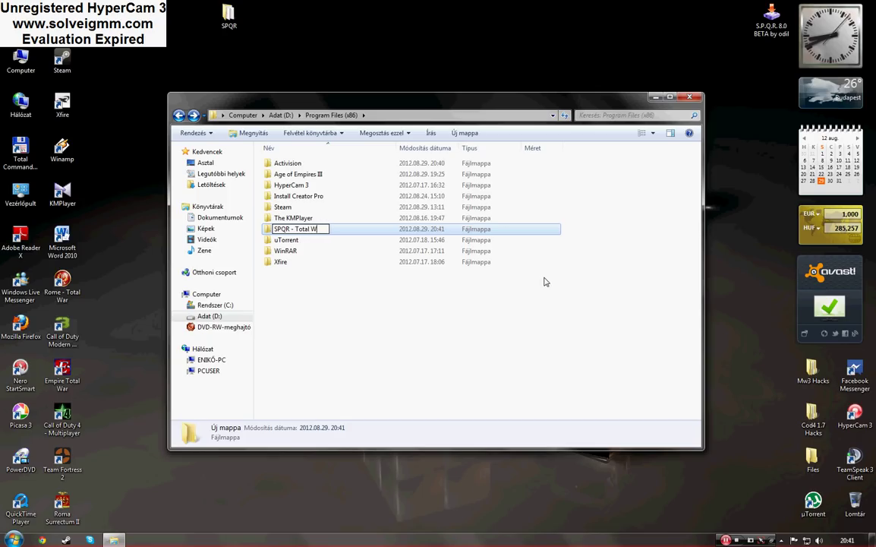
type("ar")
key("Return")
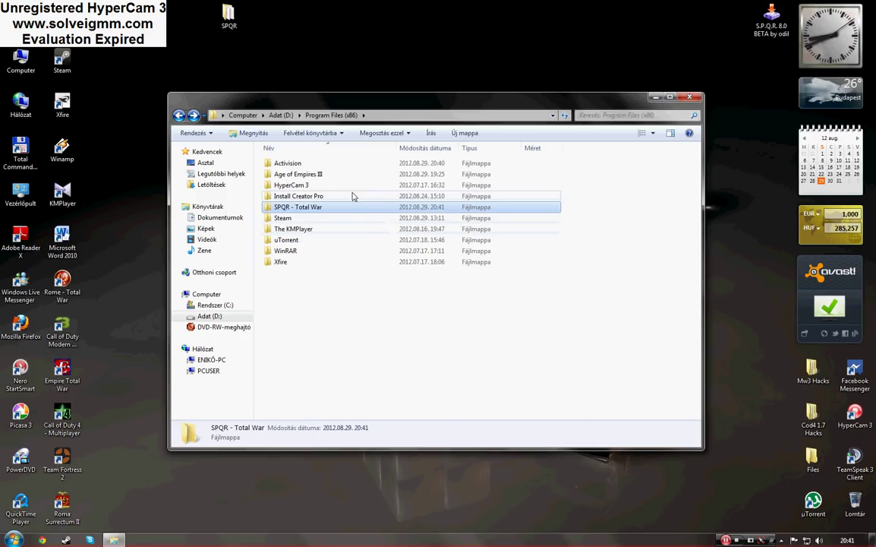
Drag the desktop SPQR folder into SPQR - Total War, open it, and select the old Rome - Total War shortcut.
double_click(347, 210)
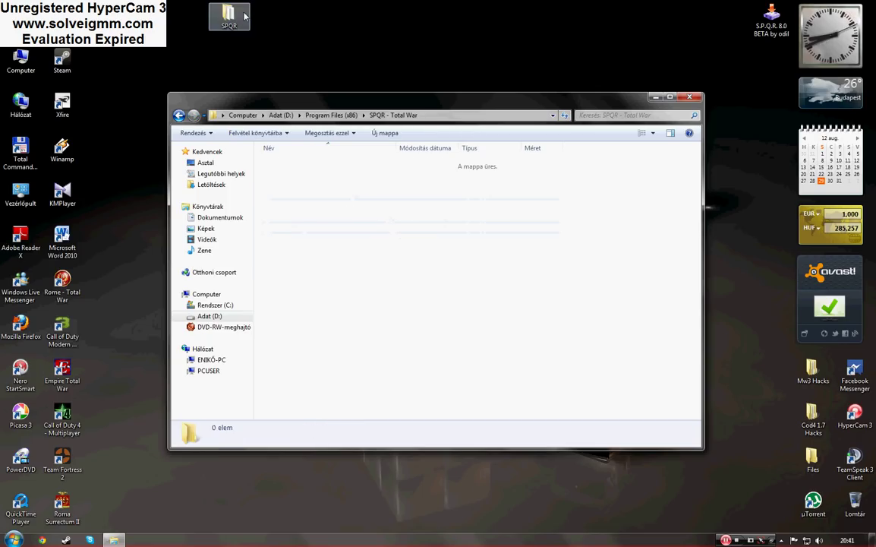
left_click_drag(229, 13, 497, 335)
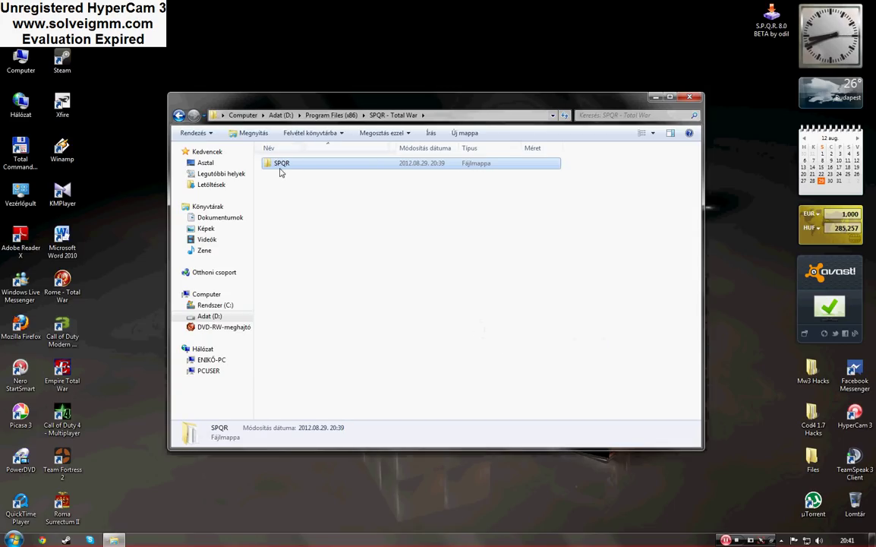
double_click(280, 165)
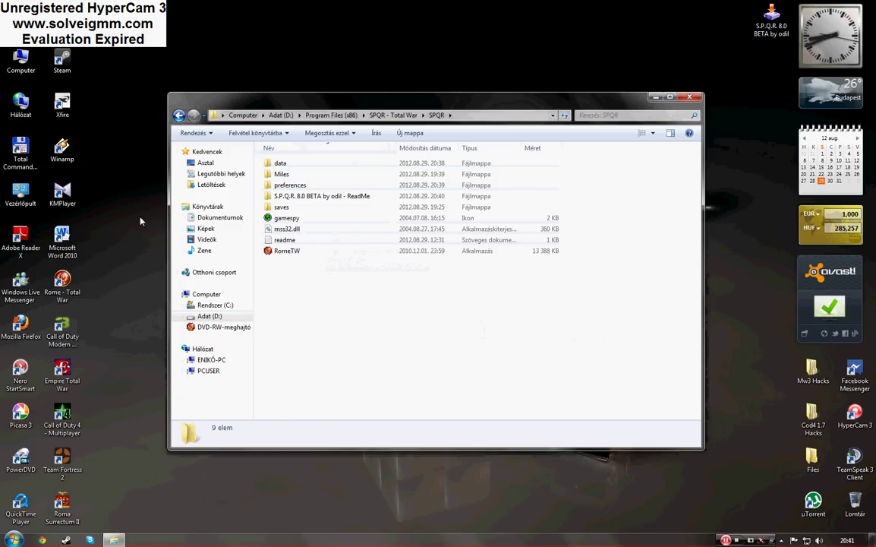
left_click(68, 293)
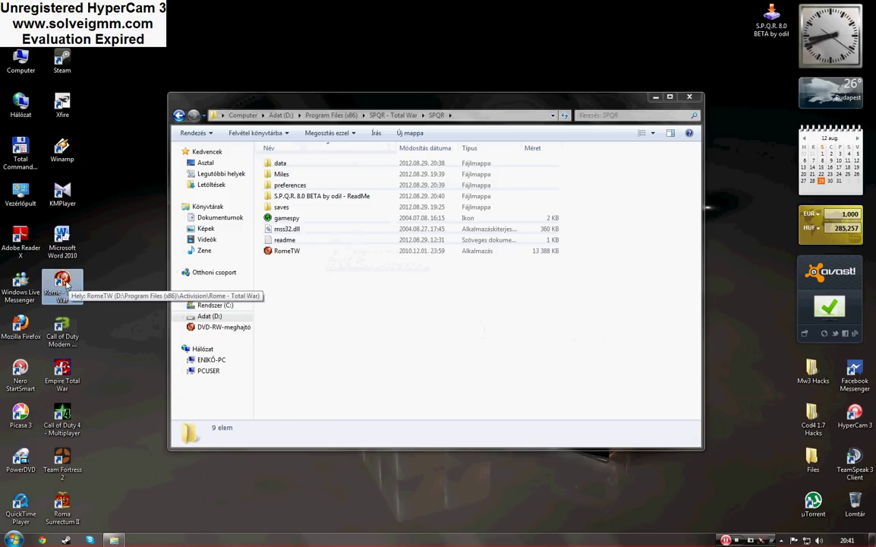
Delete the old Rome - Total War desktop shortcut and empty the Recycle Bin.
left_click_drag(70, 270, 862, 507)
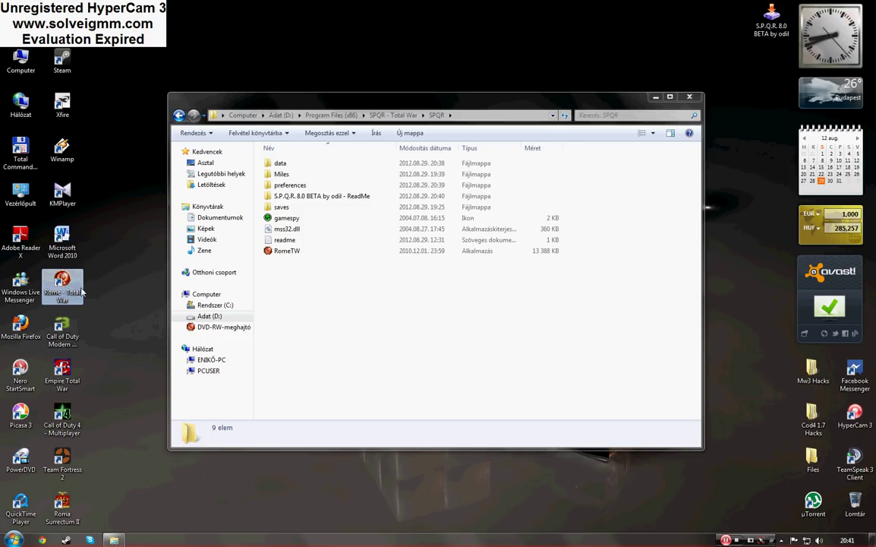
right_click(862, 507)
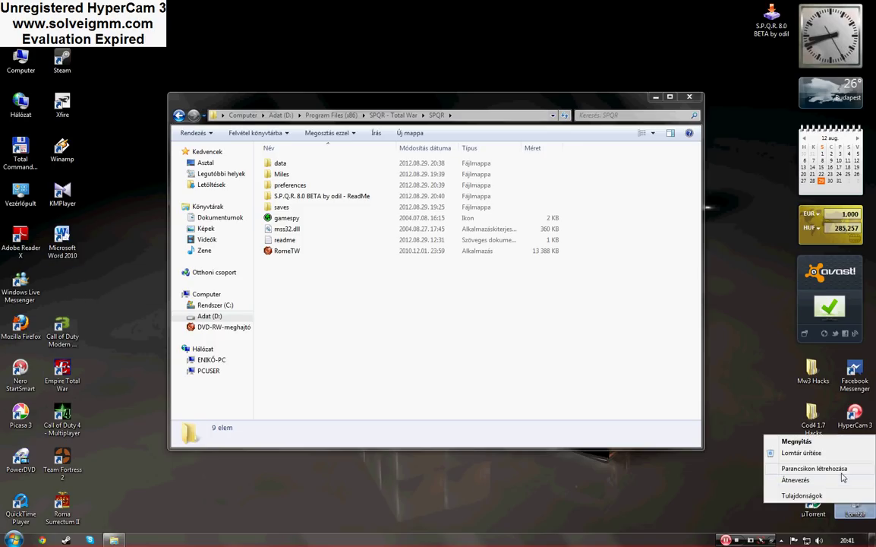
left_click(793, 454)
left_click(491, 314)
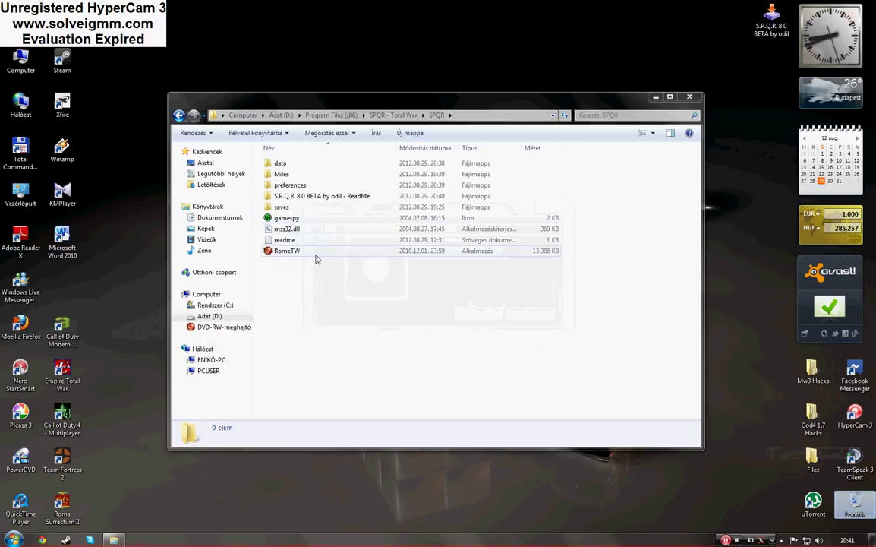
Navigate to D:\Program Files (x86)\SPQR - Total War\SPQR to reach the RomeTW program.
left_click(285, 250)
right_click(287, 259)
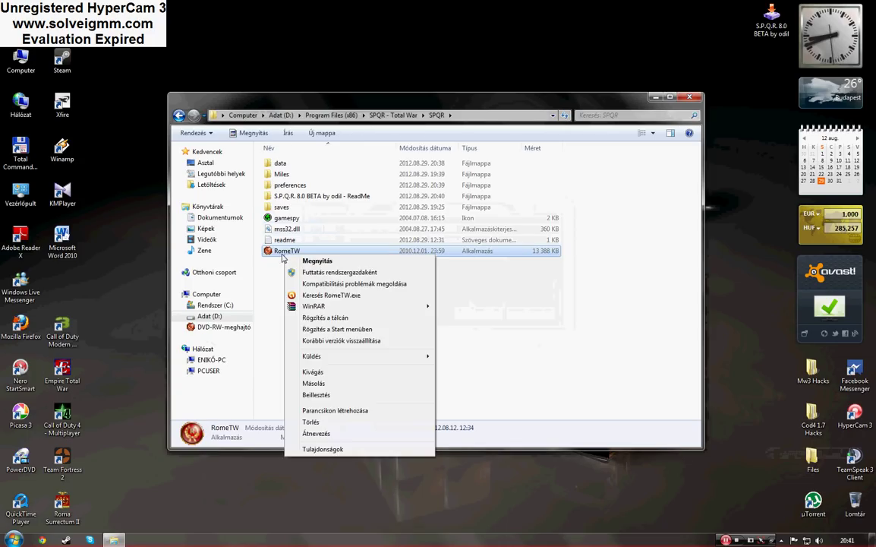
left_click(303, 270)
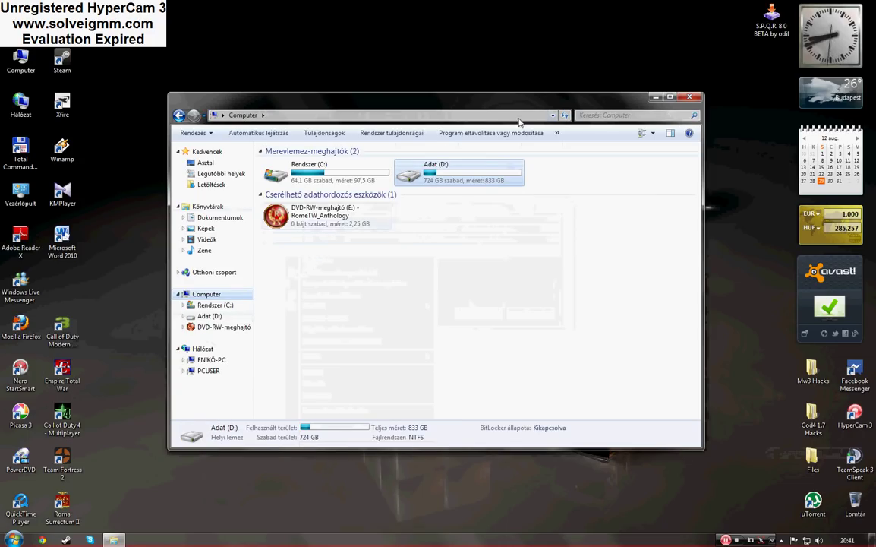
double_click(483, 163)
double_click(352, 186)
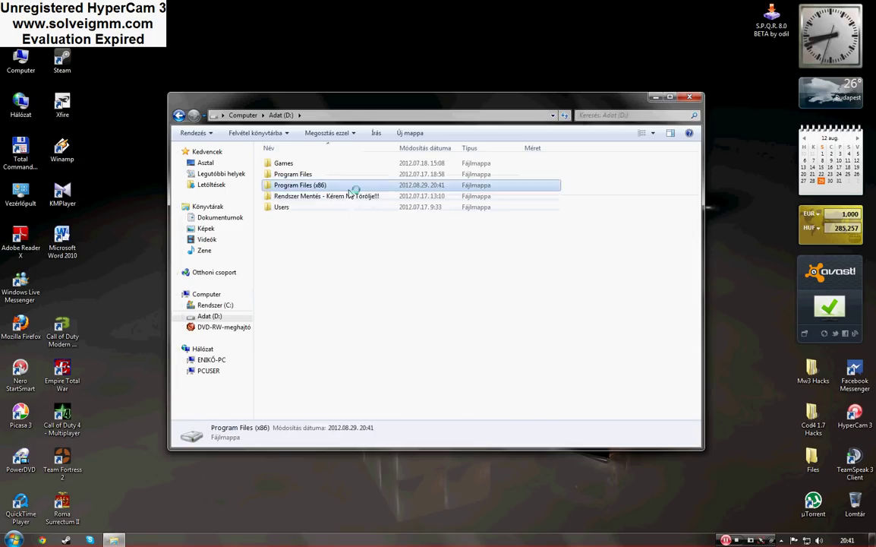
double_click(334, 207)
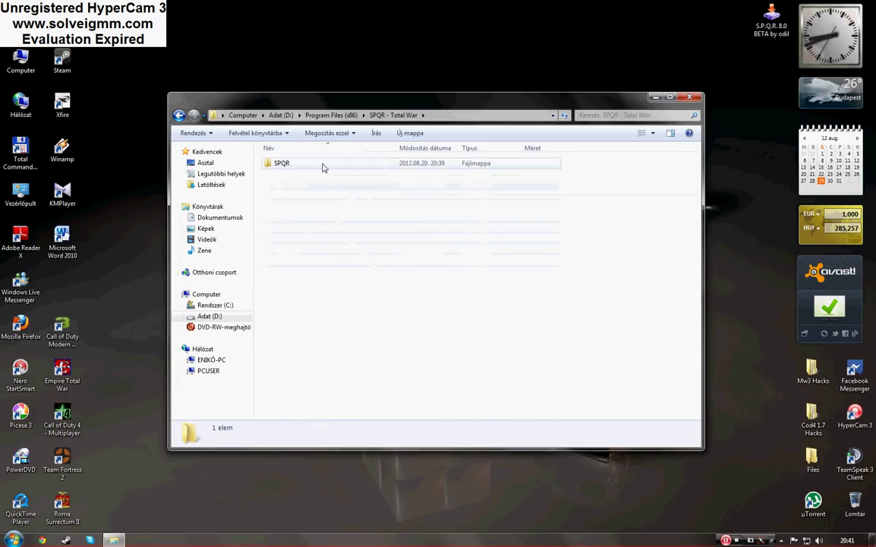
double_click(323, 164)
Create a RomeTW shortcut, move it onto the desktop, and close the Explorer window.
right_click(309, 251)
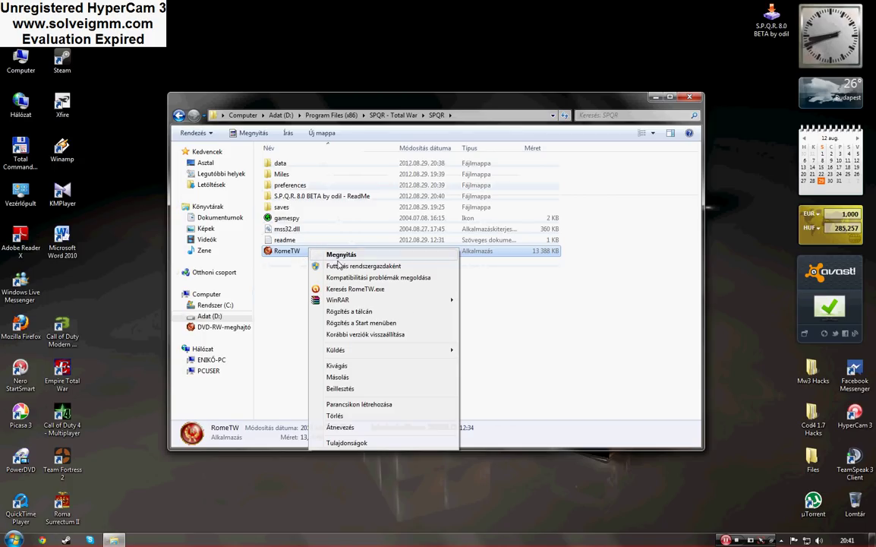
left_click(359, 404)
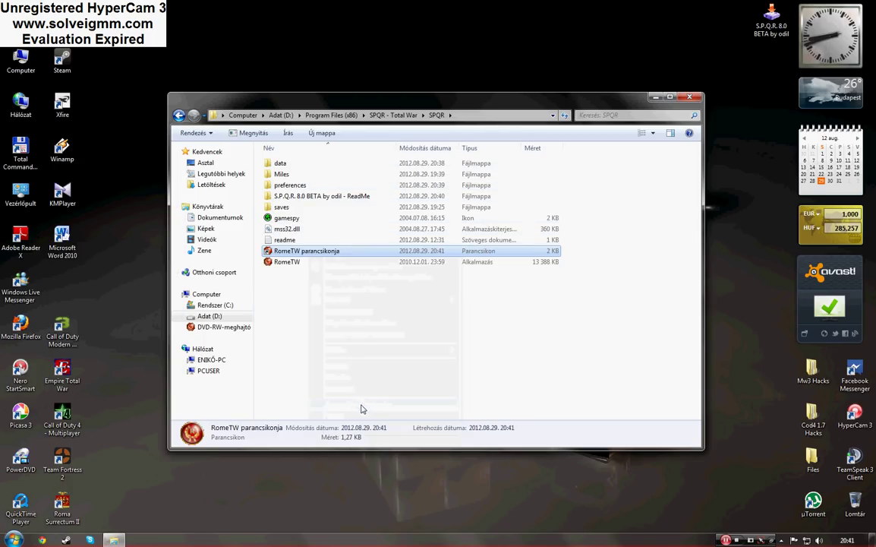
left_click_drag(301, 253, 61, 277)
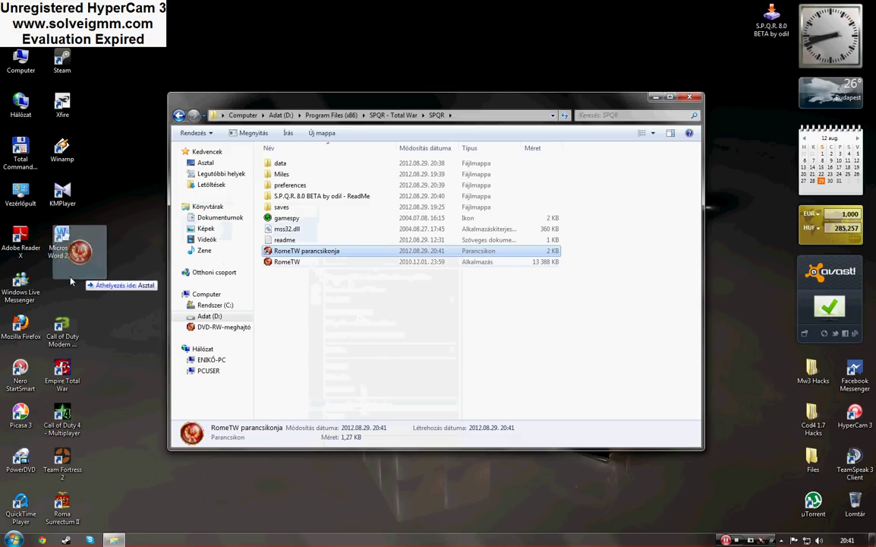
left_click(687, 97)
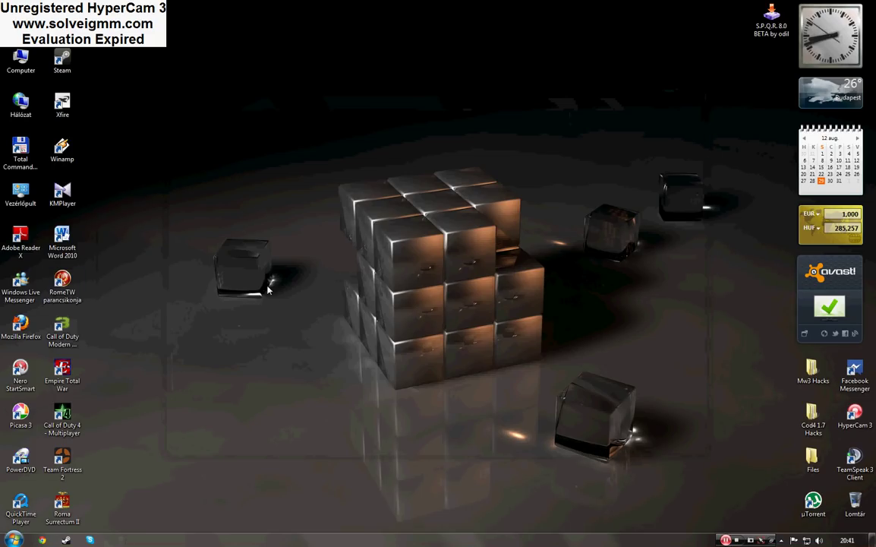
Append the launch arguments '-e -show_en' after RomeTW.exe in the desktop shortcut's Target field.
left_click(69, 289)
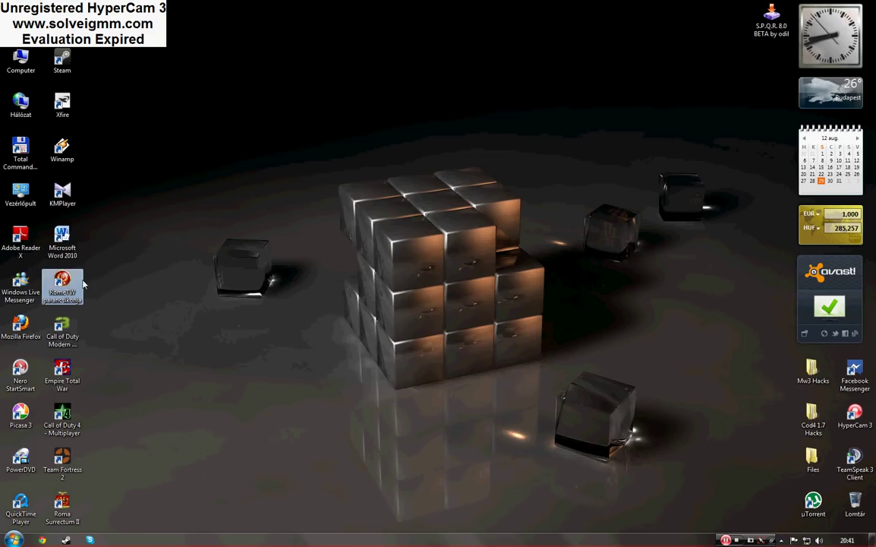
right_click(70, 282)
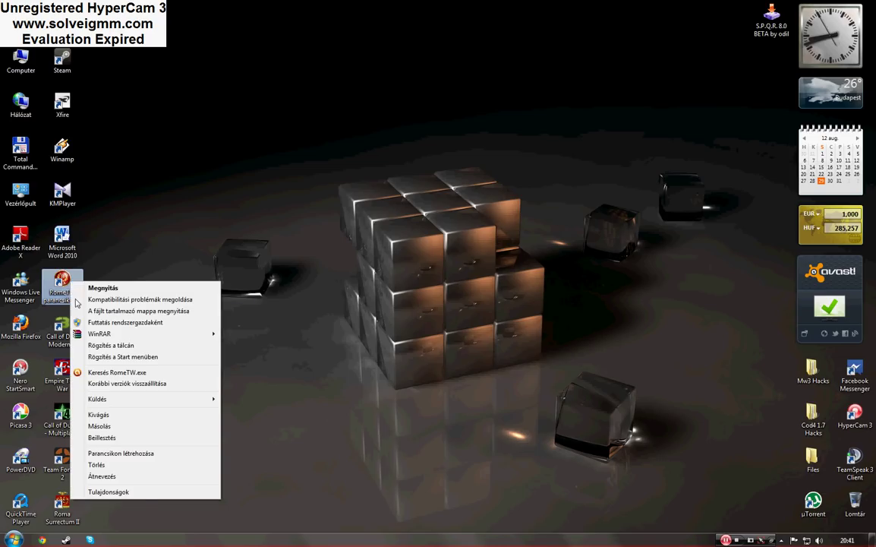
left_click(106, 491)
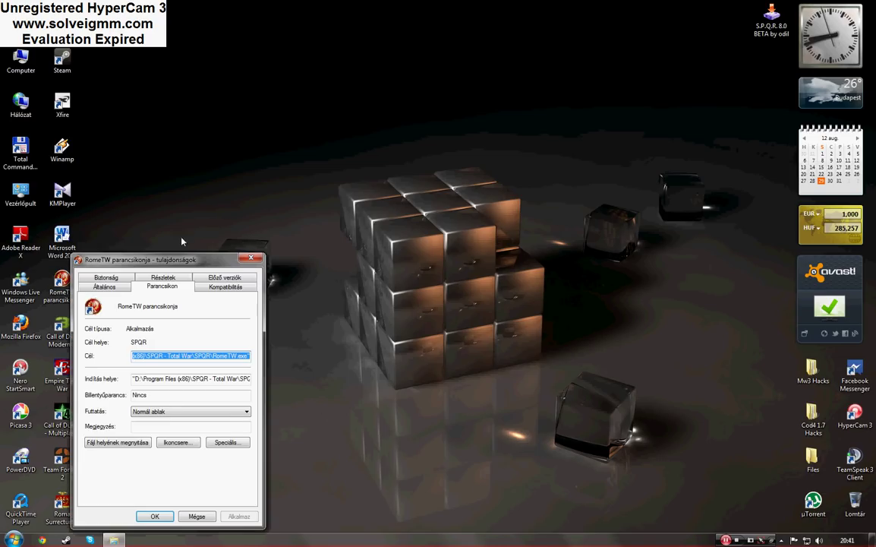
left_click_drag(183, 263, 577, 109)
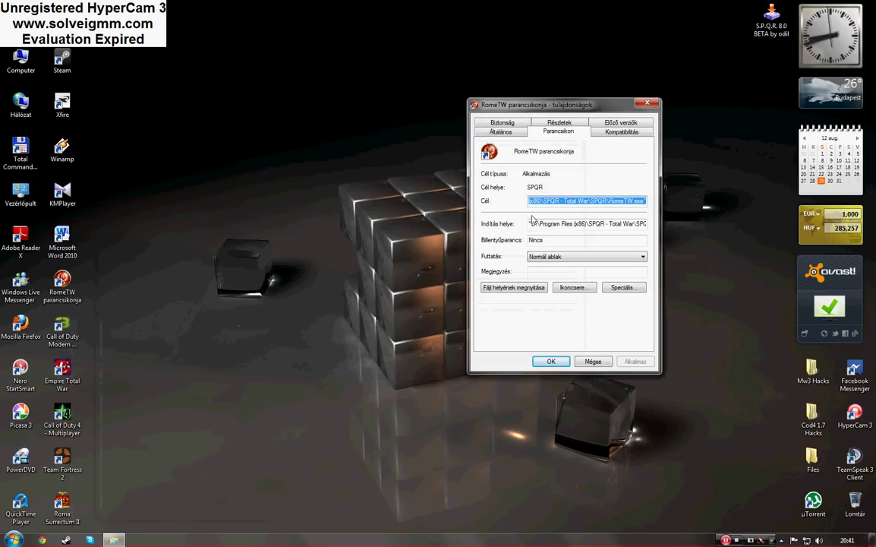
left_click(645, 201)
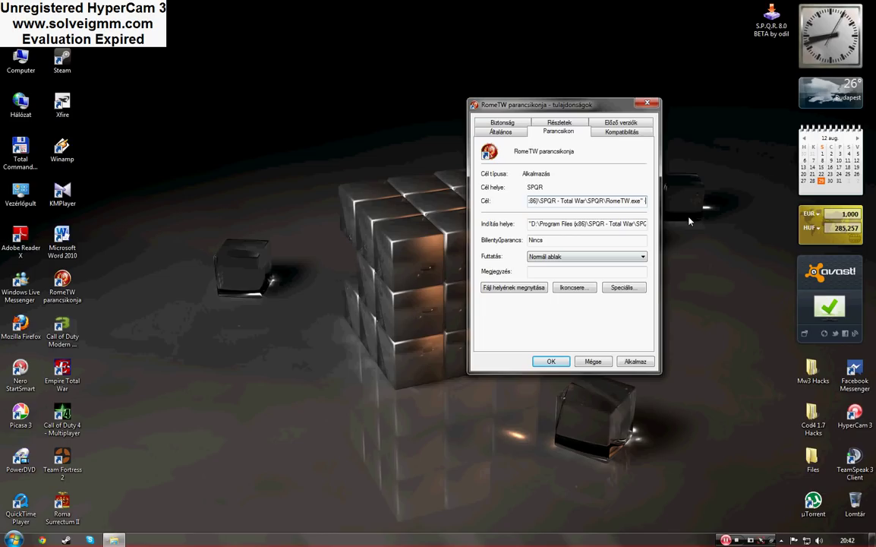
type("-ne")
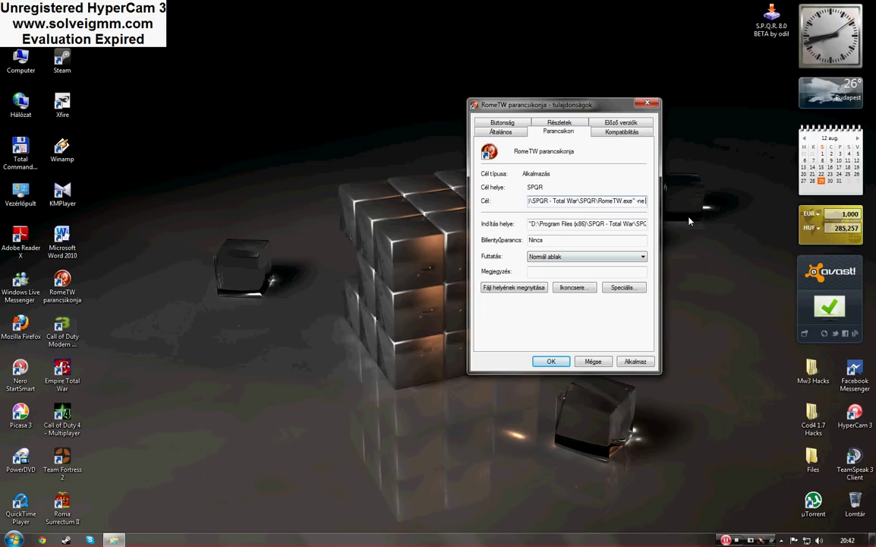
type(" -sho")
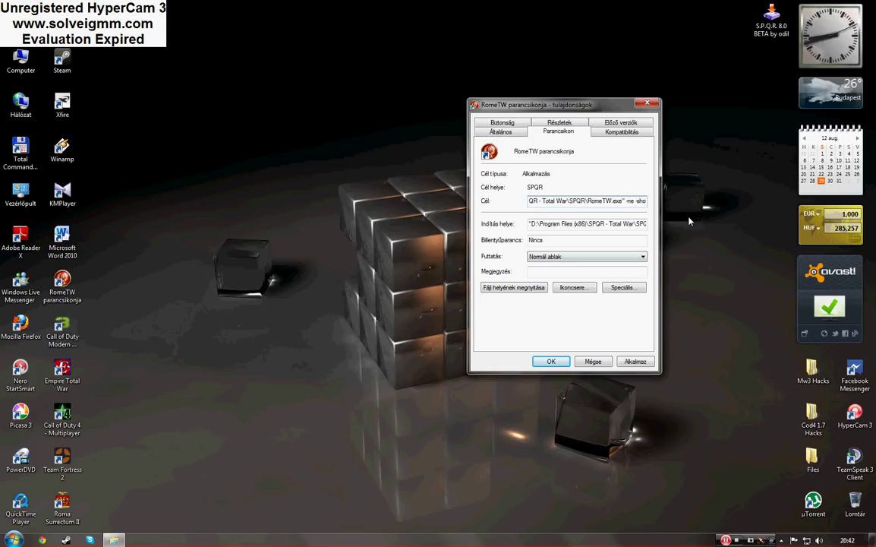
type("w_")
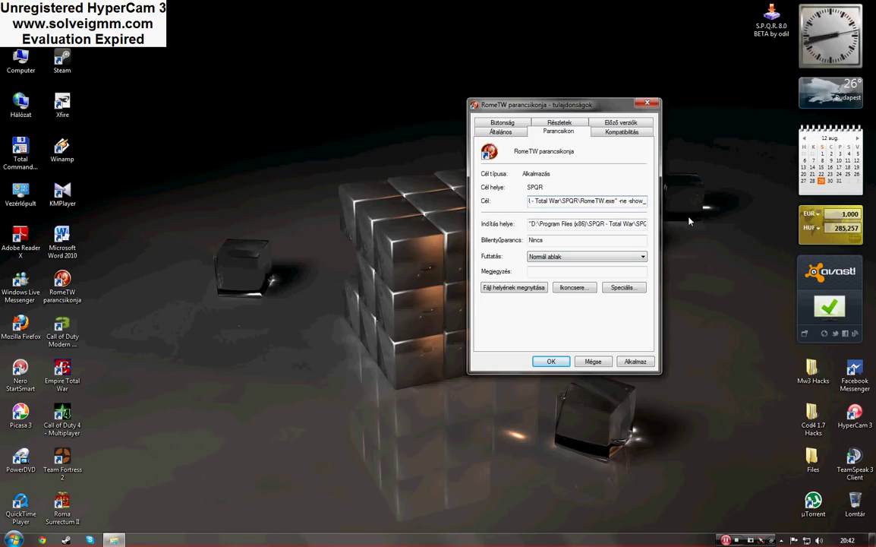
type("en")
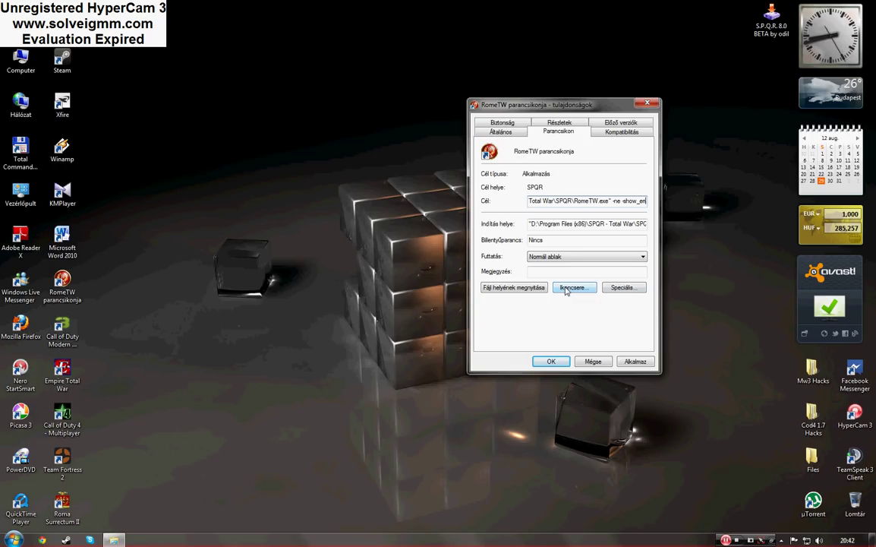
Load the S.P.Q.R. - Icon file from D:\Program Files (x86)\SPQR - Total War\SPQR\ReadMe as the icon source.
left_click(565, 288)
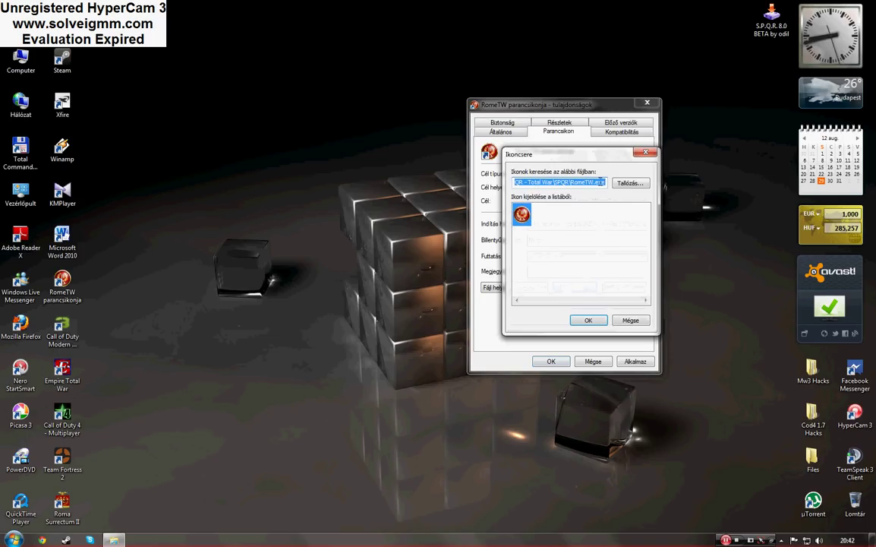
left_click(628, 183)
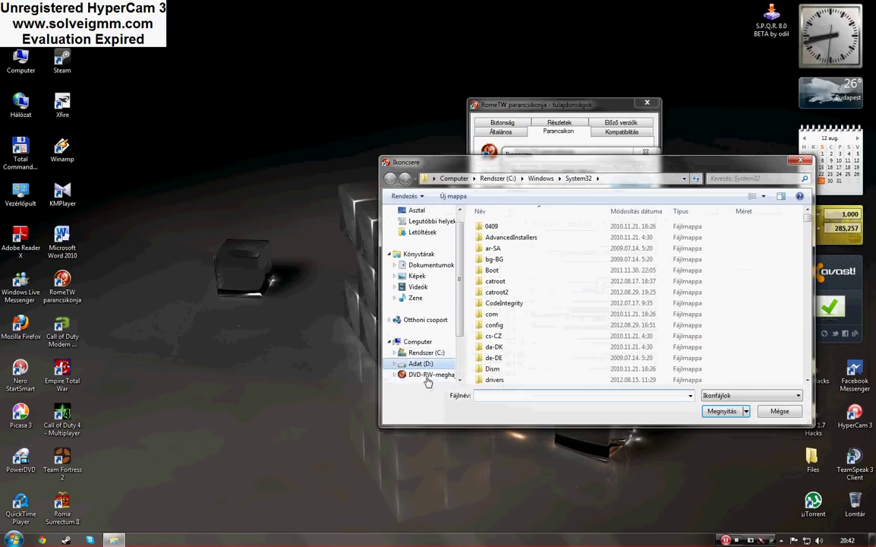
left_click(421, 364)
double_click(554, 248)
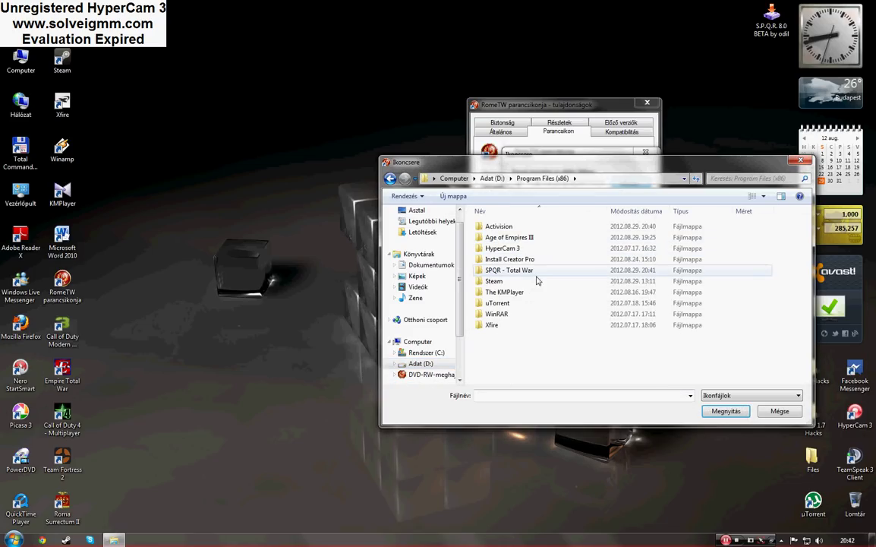
double_click(528, 270)
double_click(521, 227)
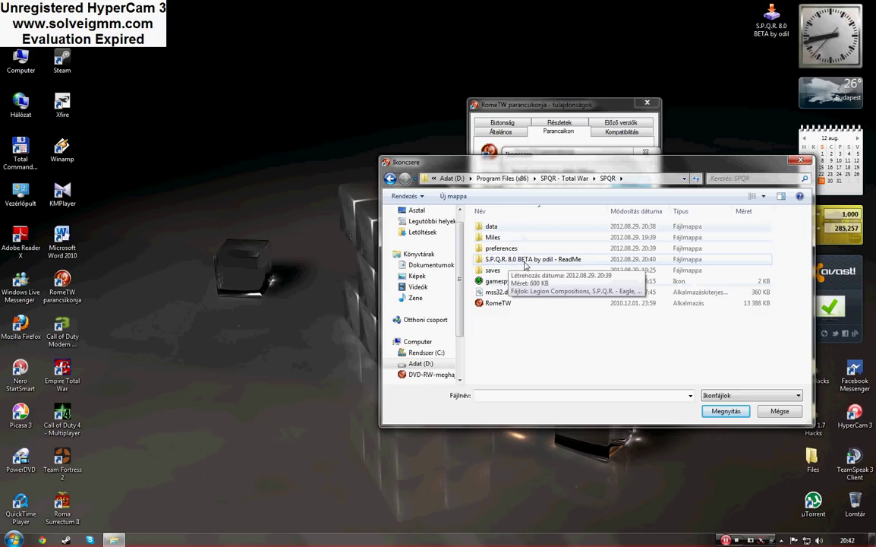
double_click(541, 262)
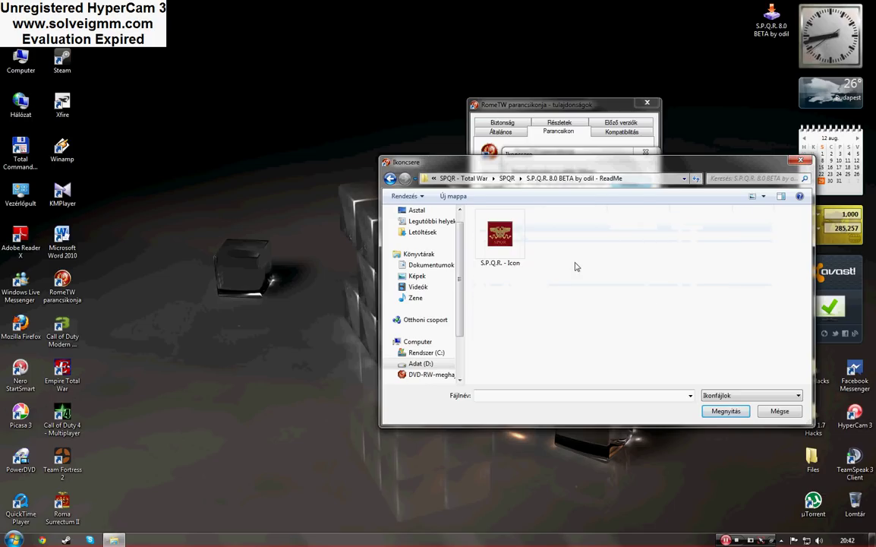
left_click(509, 244)
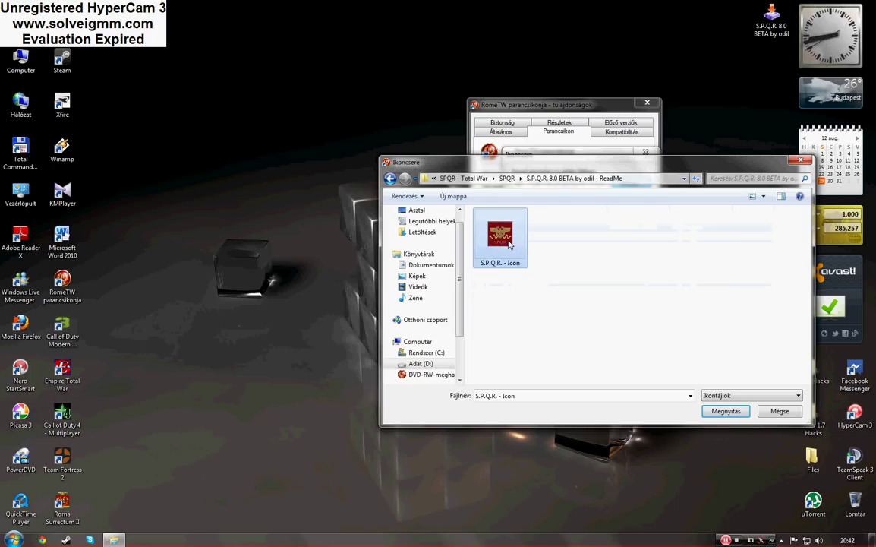
left_click(725, 411)
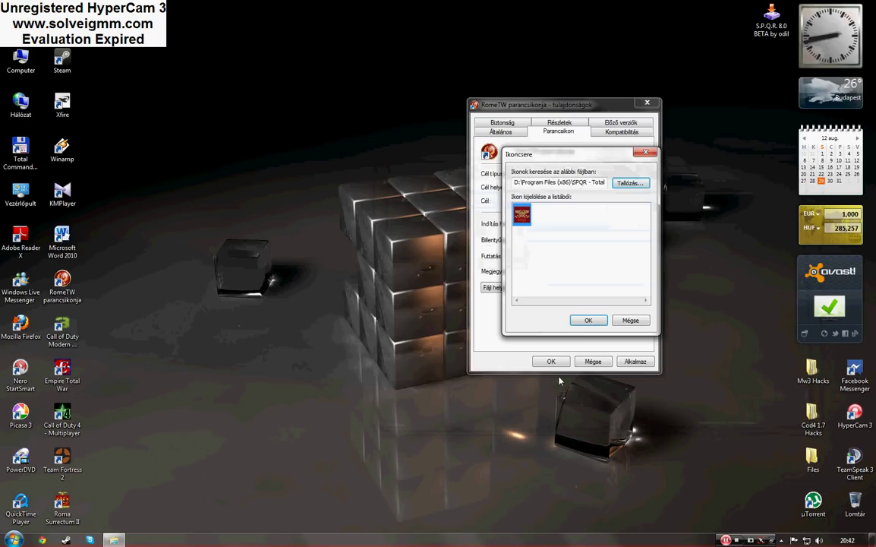
Accept the S.P.Q.R. icon and enable Windows XP (Service Pack 3) compatibility mode.
left_click(587, 322)
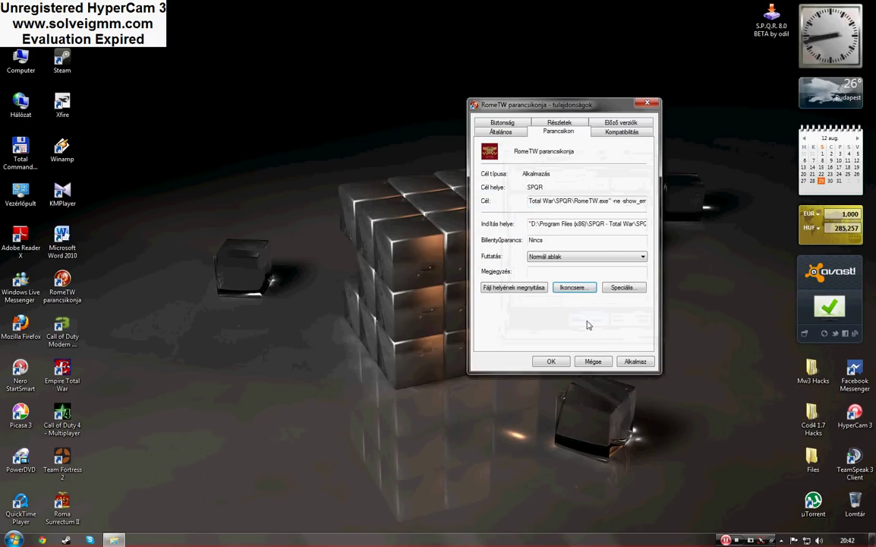
left_click(641, 135)
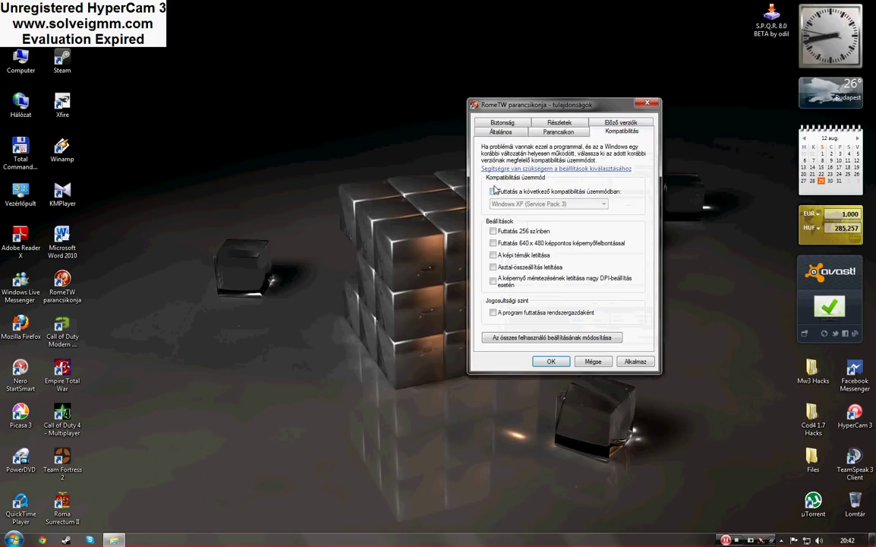
left_click(493, 191)
left_click(544, 204)
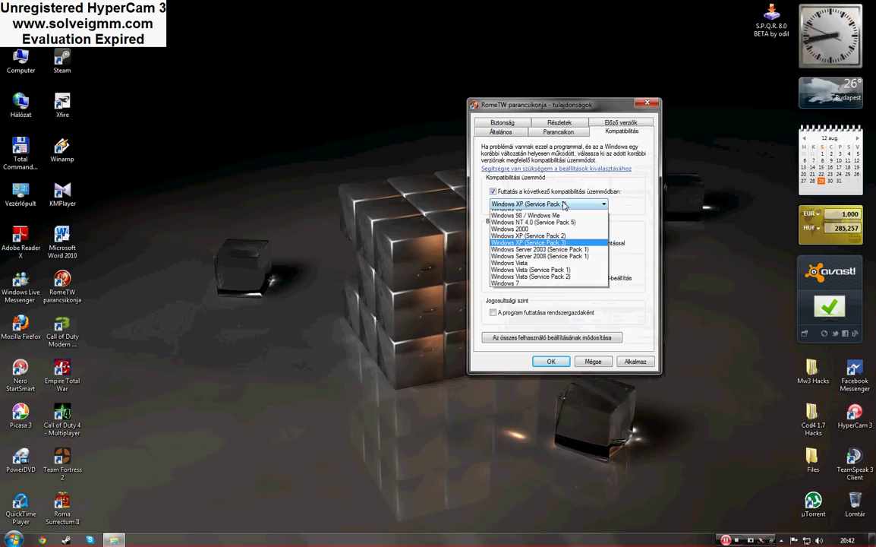
left_click(526, 250)
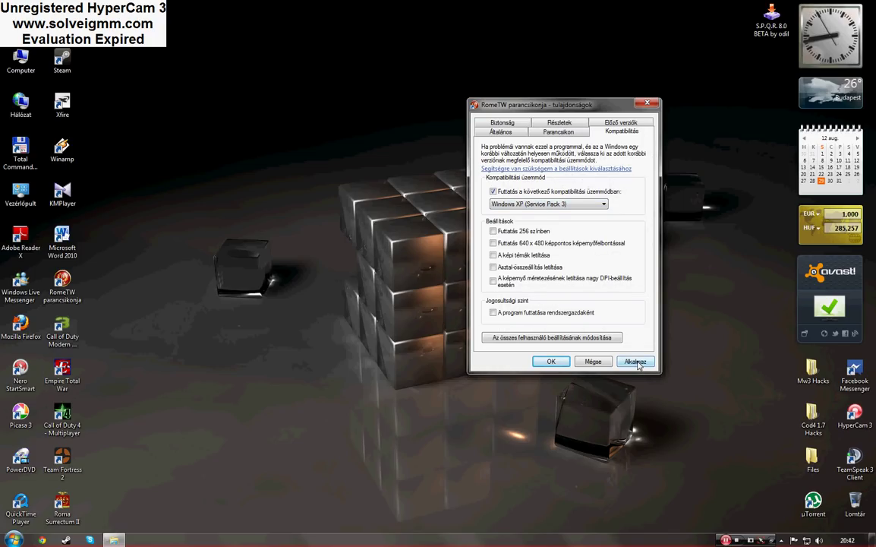
Save the shortcut's properties and rename the desktop shortcut to 'S.P.Q.R.'.
left_click(552, 361)
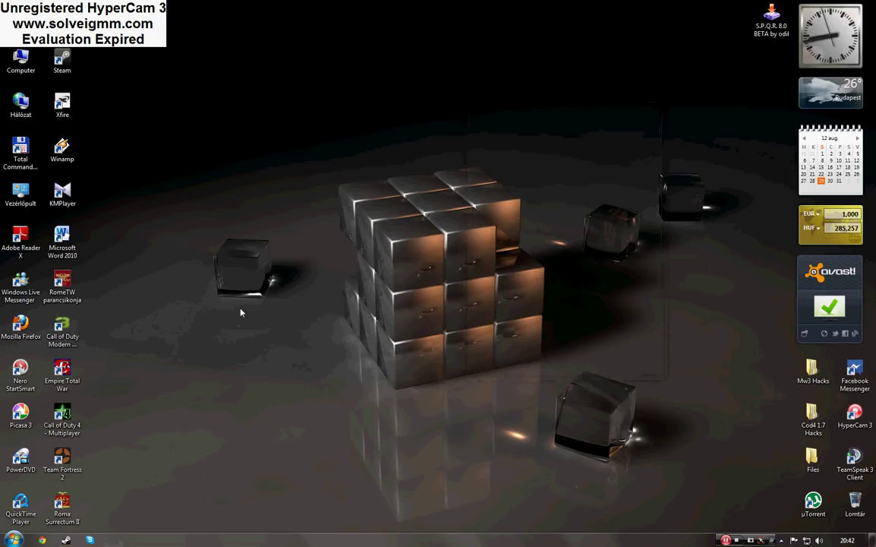
right_click(61, 281)
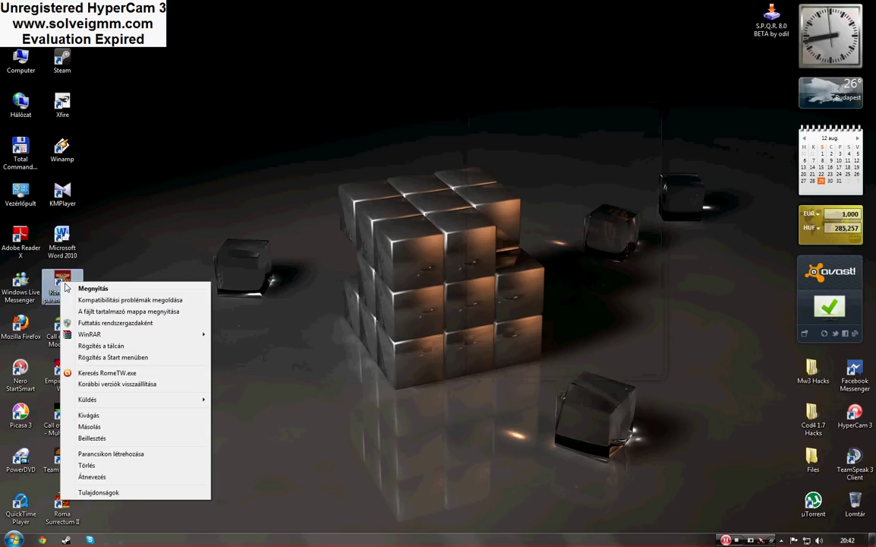
left_click(129, 477)
type("S")
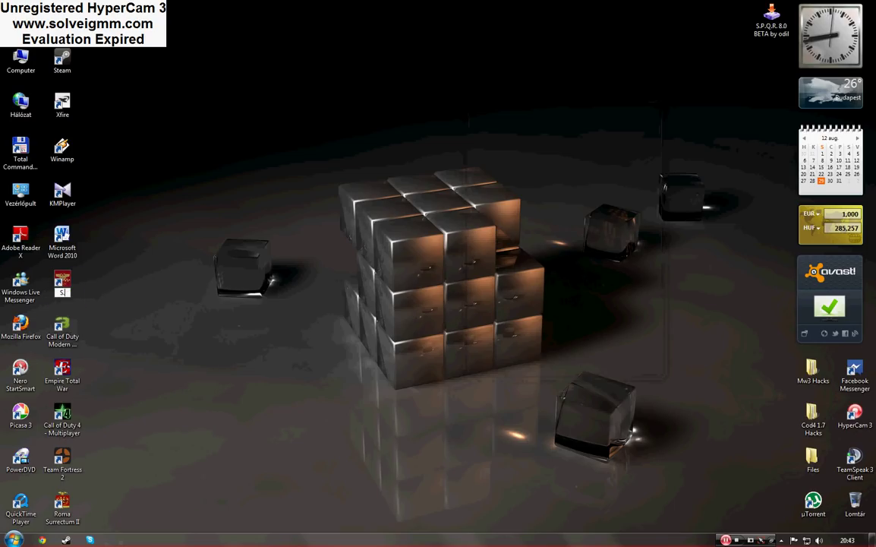
type(".P.Q.")
type("R.")
key("Return")
mouse_move(61, 282)
left_mouse_down()
mouse_move(394, 106)
mouse_move(296, 228)
mouse_move(50, 287)
left_mouse_up()
left_click(345, 333)
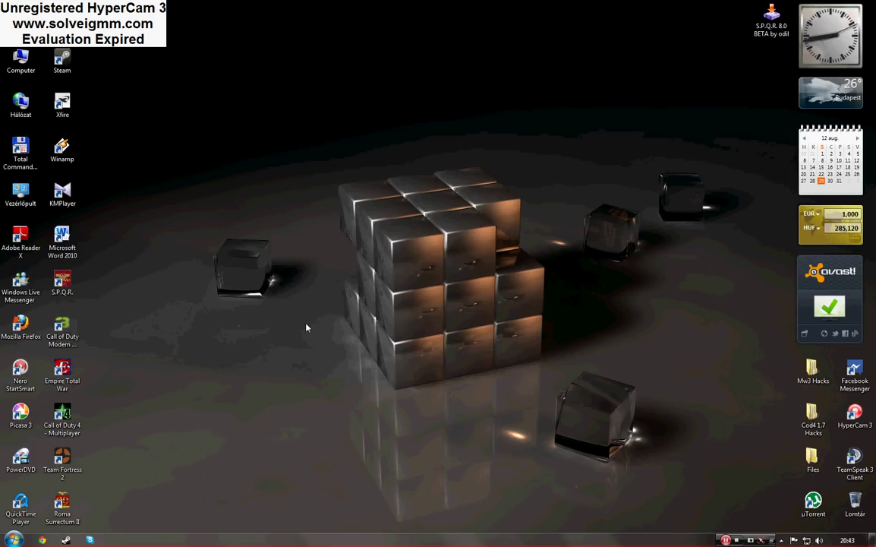